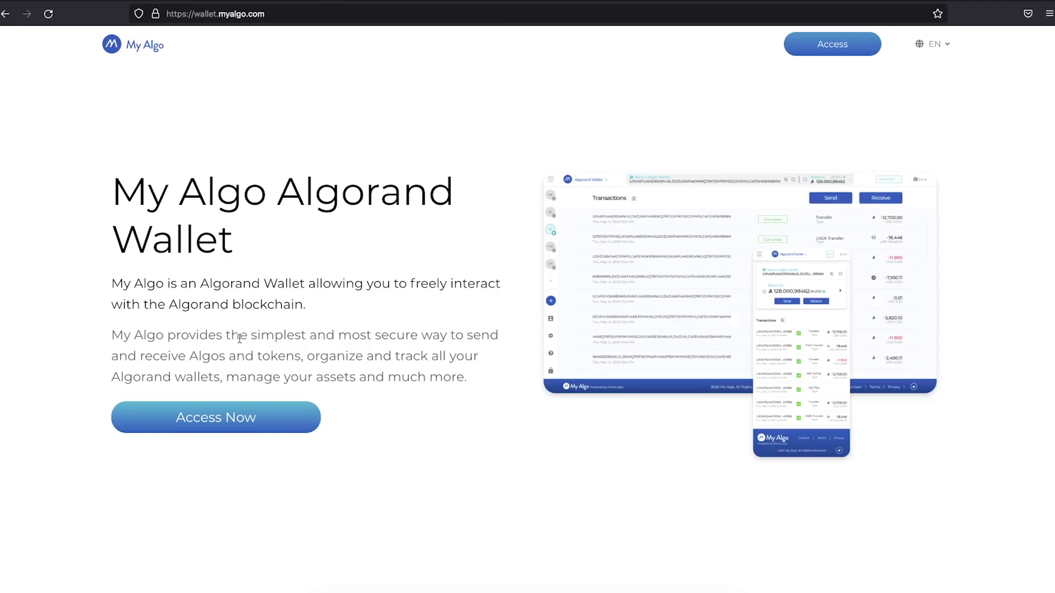
Accept My Algo's terms of service, then set and confirm a new wallet password
{"action": "left_click", "coordinate": [228, 417]}
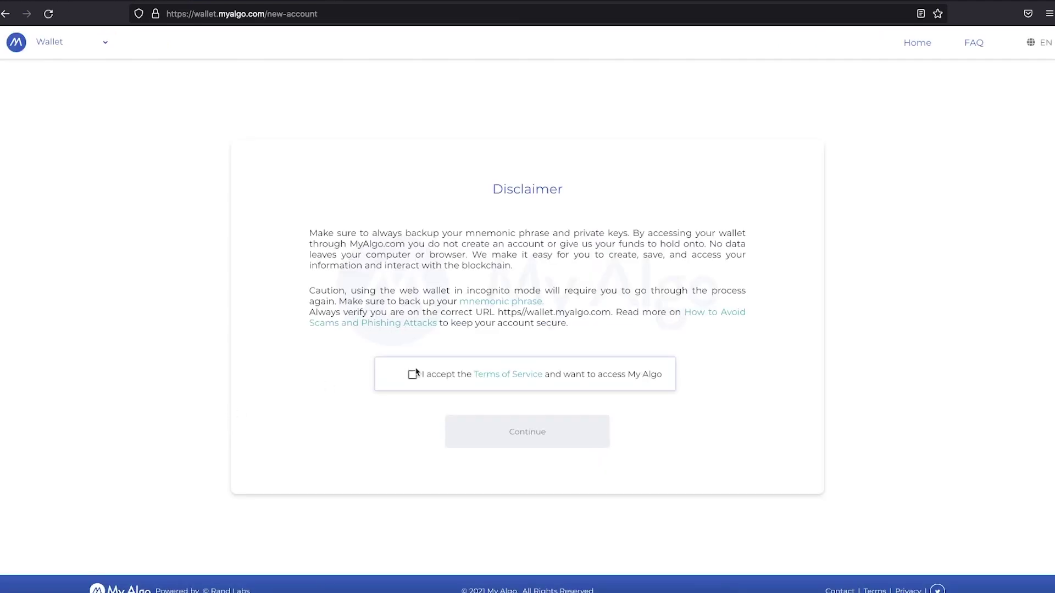
{"action": "left_click", "coordinate": [412, 374]}
{"action": "left_click", "coordinate": [542, 429]}
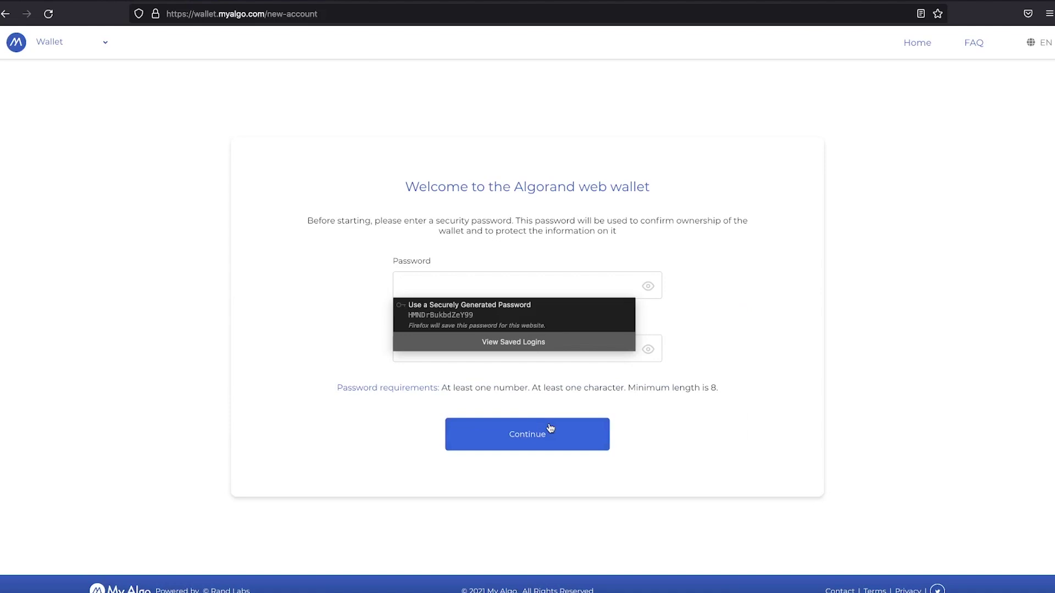
{"action": "left_click", "coordinate": [509, 280]}
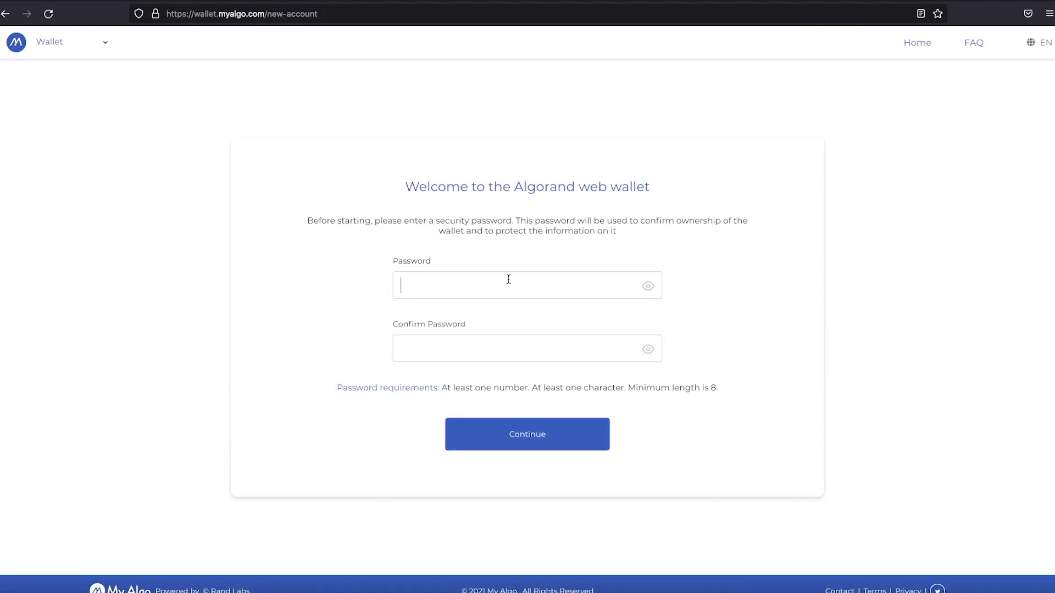
{"action": "type", "text": "••••••"}
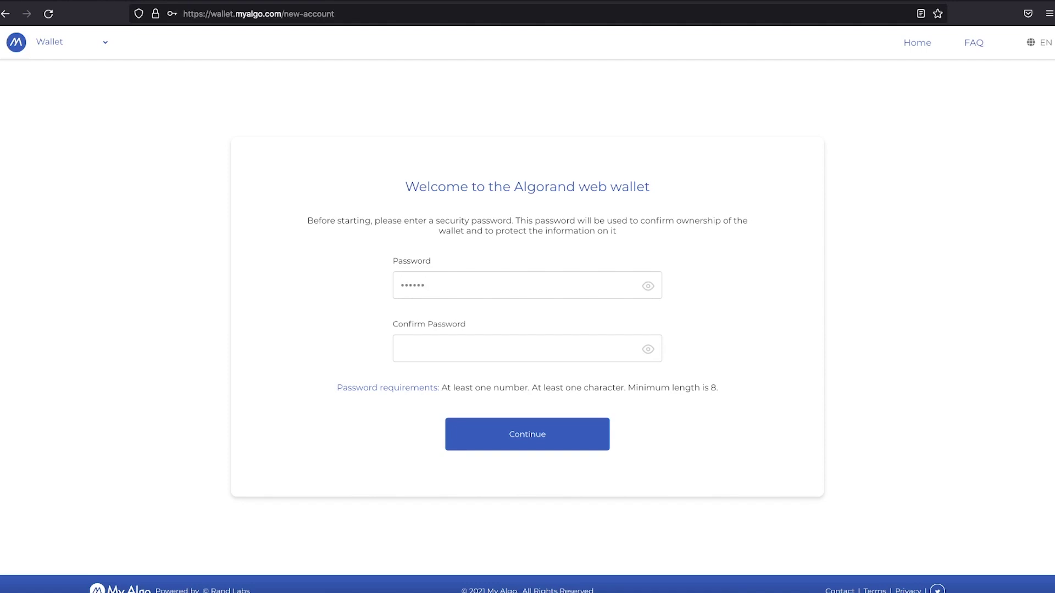
{"action": "type", "text": "••••••••"}
{"action": "key", "text": "Tab"}
{"action": "type", "text": "••••••••••••••"}
{"action": "left_click", "coordinate": [547, 442]}
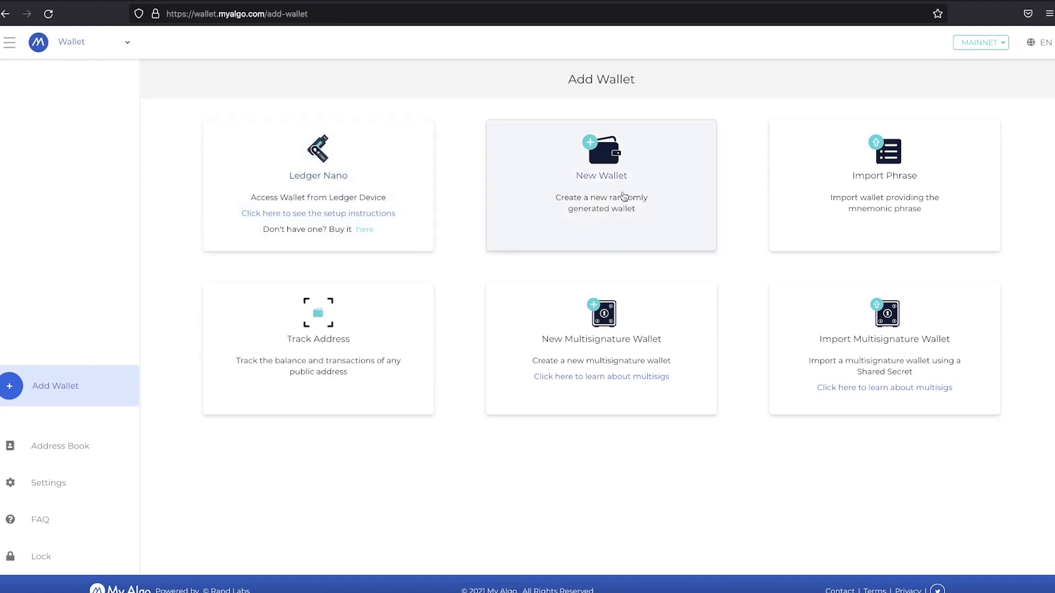
Import a wallet named 'Test Wallet' from a phrase, then start a new wallet past the mnemonic notice
{"action": "left_click", "coordinate": [896, 188]}
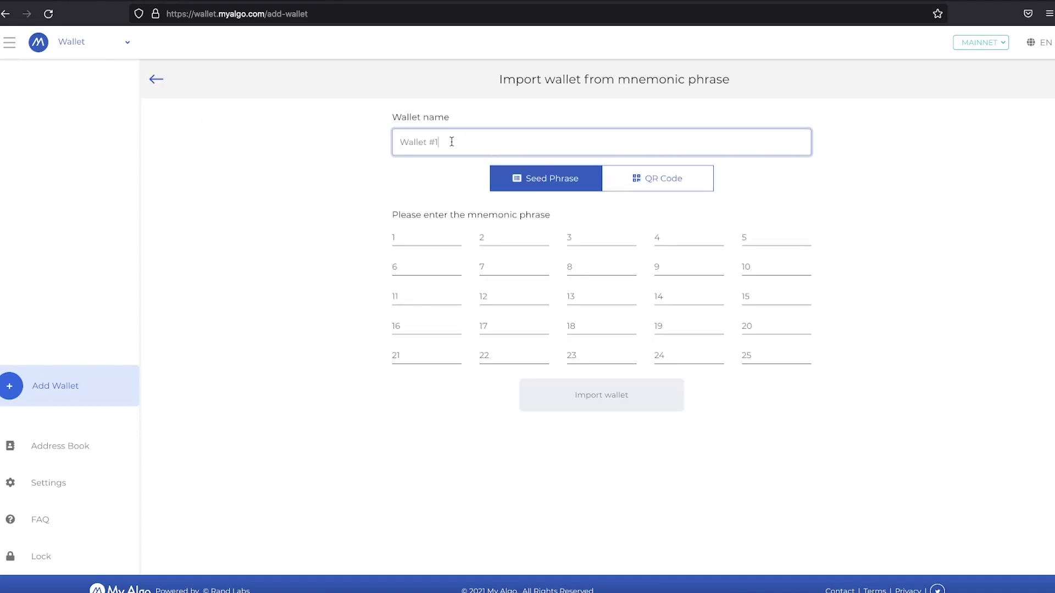
{"action": "left_click_drag", "start_coordinate": [440, 142], "coordinate": [395, 141]}
{"action": "left_click", "coordinate": [408, 186]}
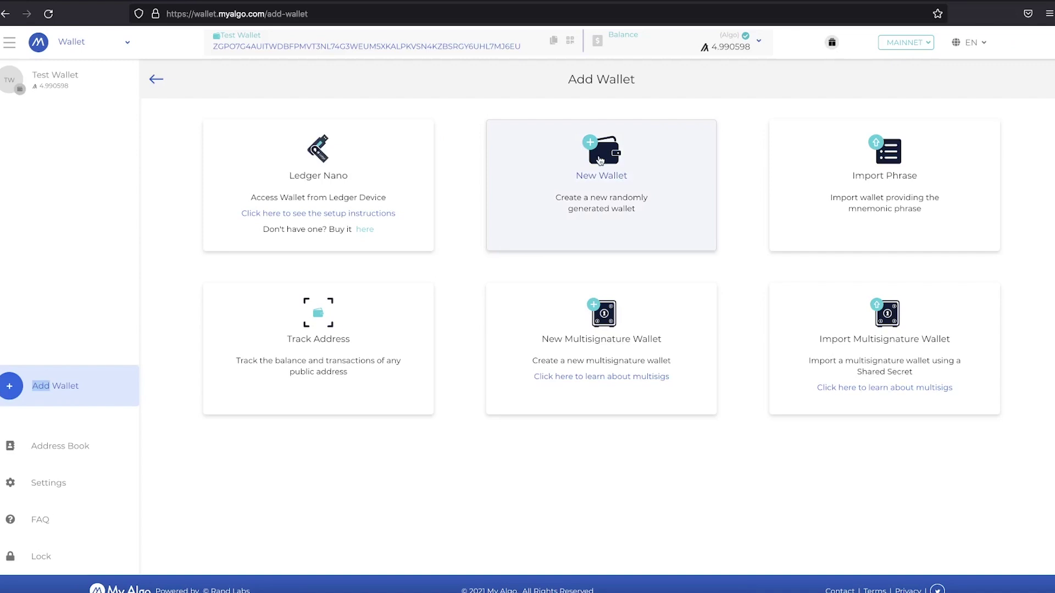
{"action": "left_click", "coordinate": [600, 160]}
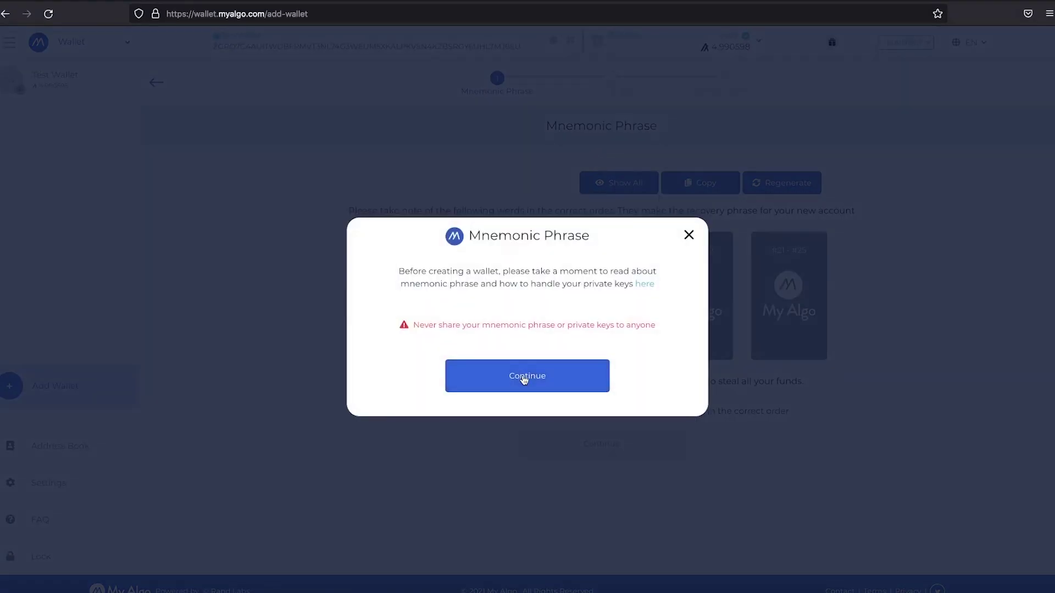
{"action": "left_click", "coordinate": [525, 378]}
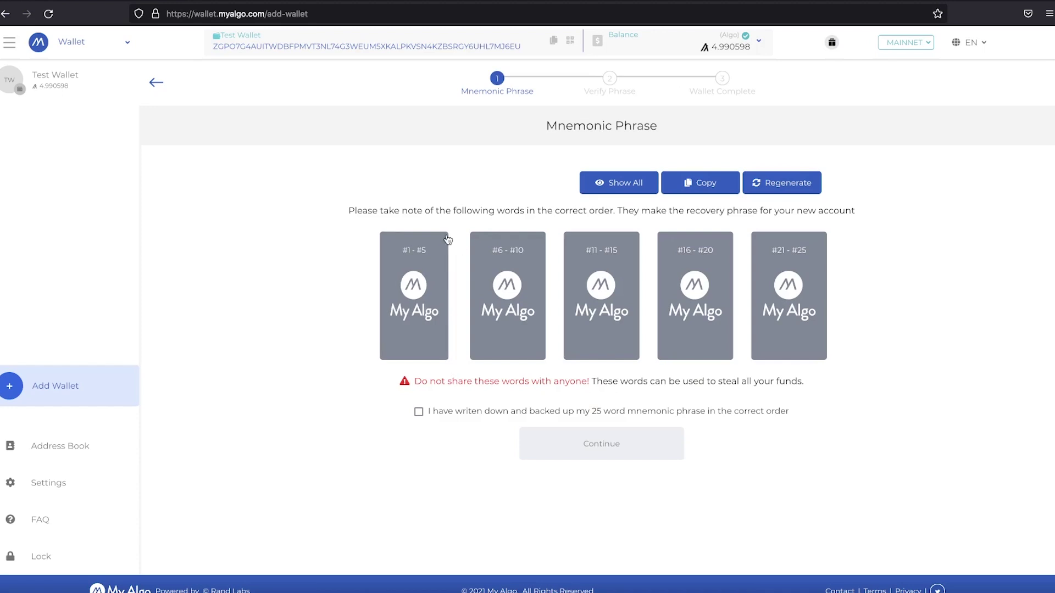
Subscribe the wallet to the PWFOR asset, confirming with the wallet password
{"action": "mouse_move", "coordinate": [449, 238]}
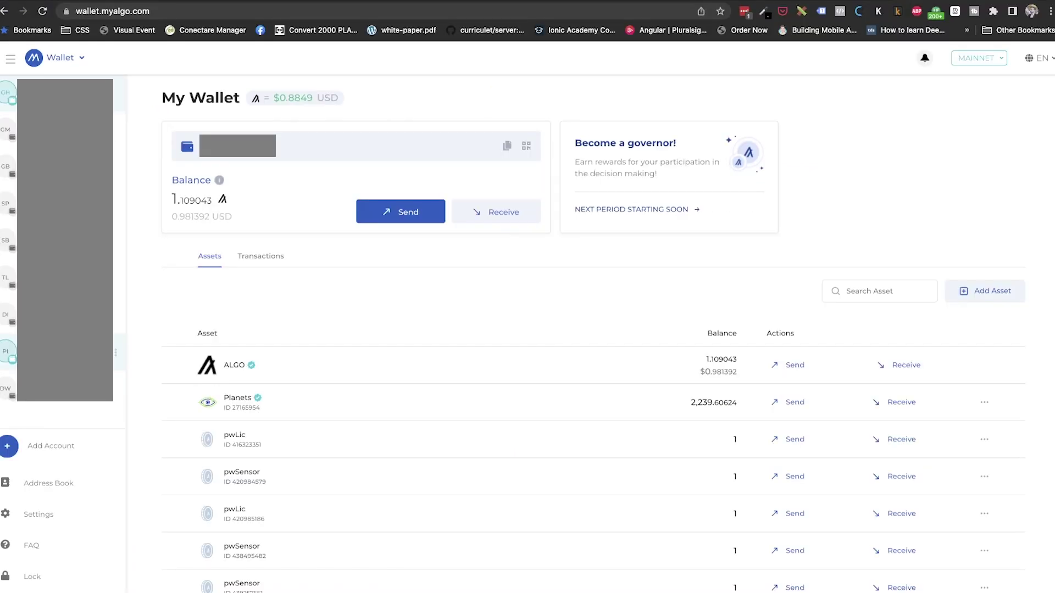
{"action": "left_click", "coordinate": [1003, 295]}
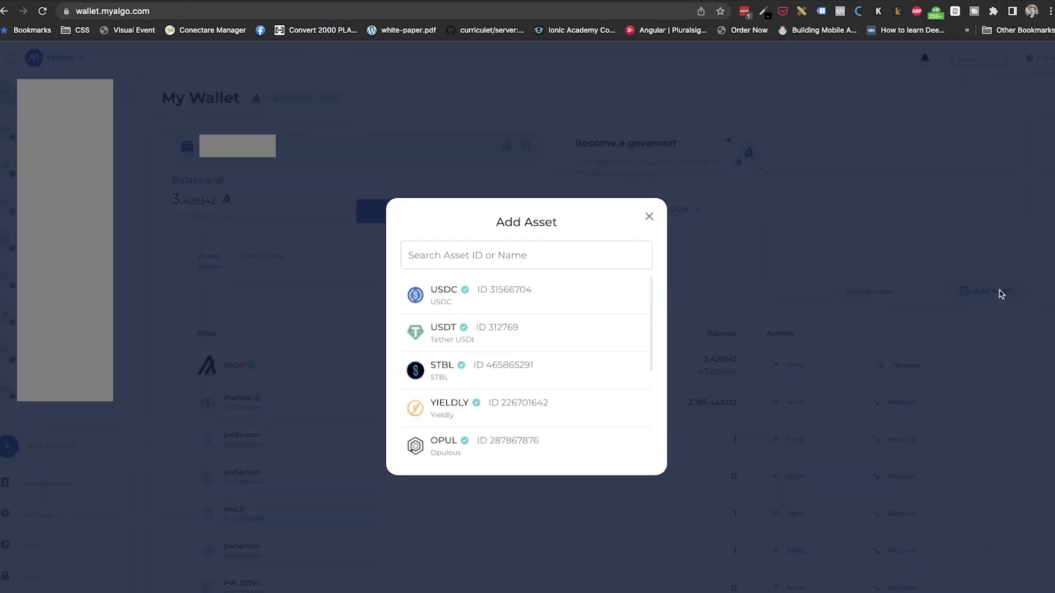
{"action": "type", "text": "pwfor"}
{"action": "left_click", "coordinate": [532, 302]}
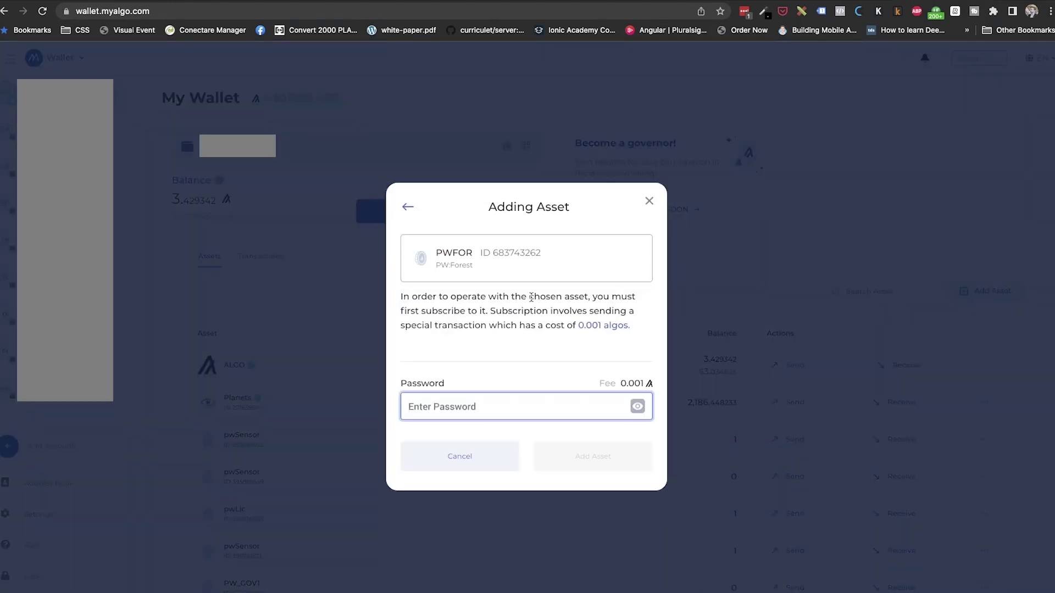
{"action": "left_click", "coordinate": [614, 395]}
{"action": "key", "text": "ctrl+v"}
{"action": "left_click", "coordinate": [612, 461]}
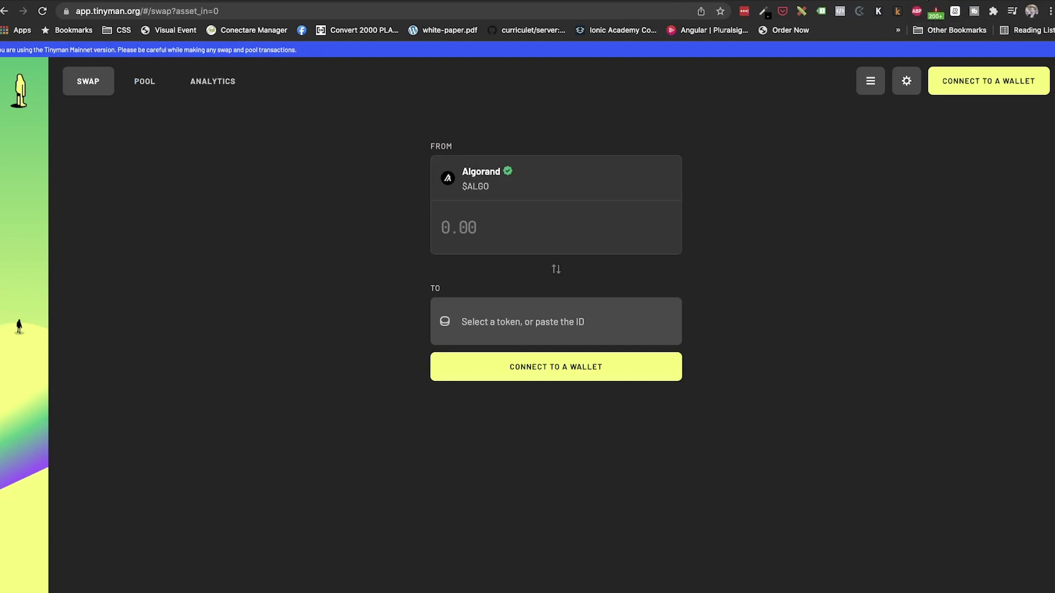
Connect Tinyman to the My Algo wallet, sign the opt-in, and view the 2.90904 ALGO account
{"action": "left_click", "coordinate": [969, 84]}
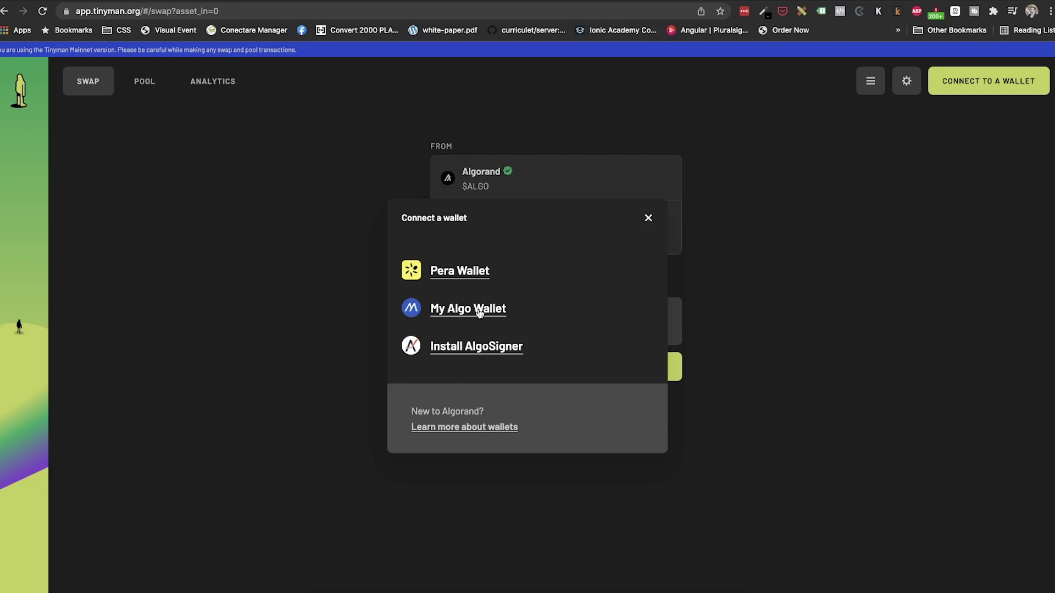
{"action": "left_click", "coordinate": [480, 311]}
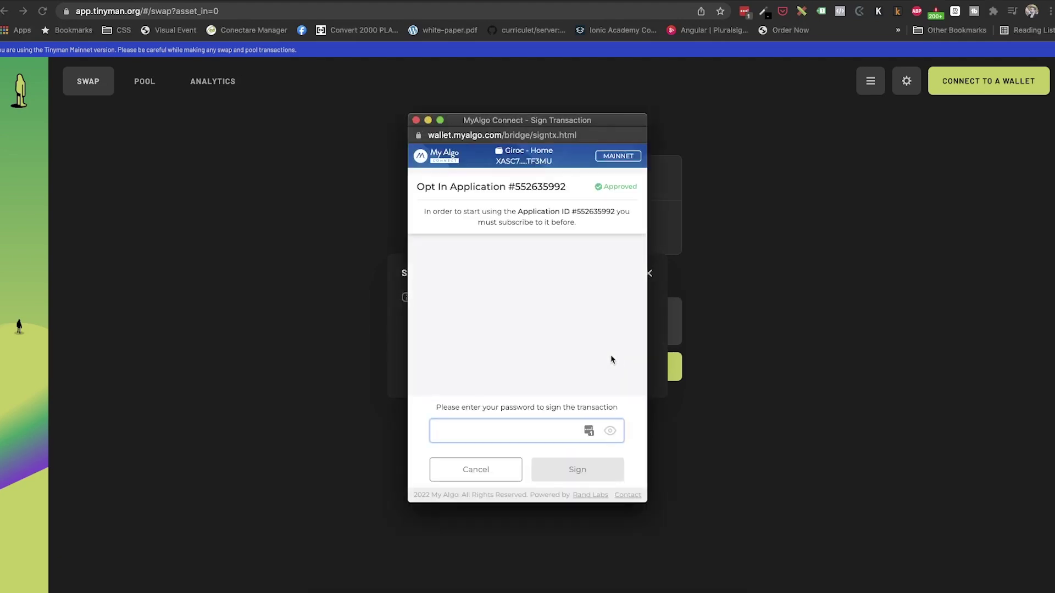
{"action": "left_click", "coordinate": [588, 433]}
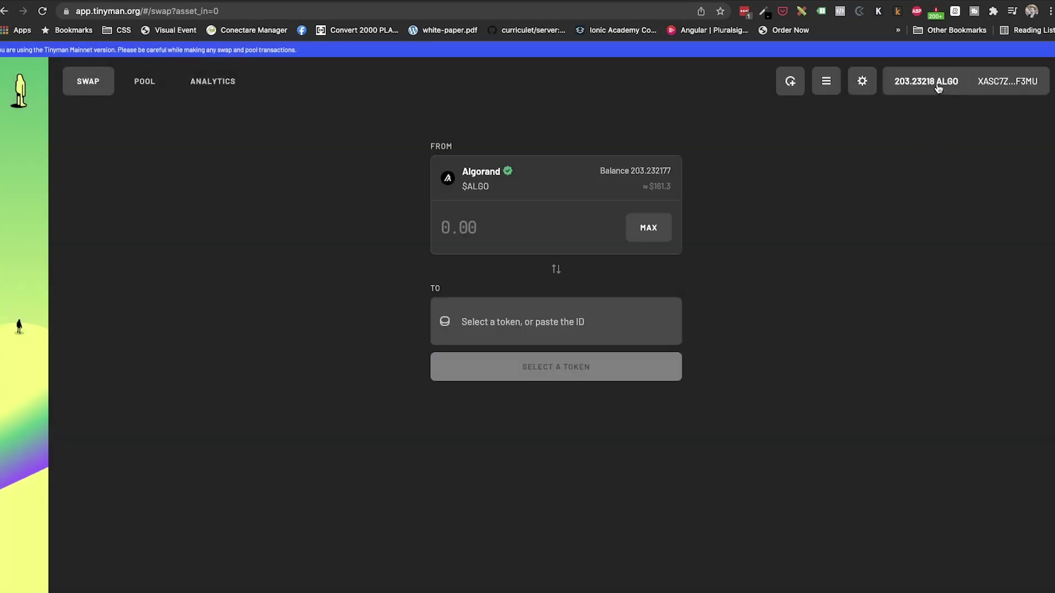
{"action": "left_click", "coordinate": [939, 87]}
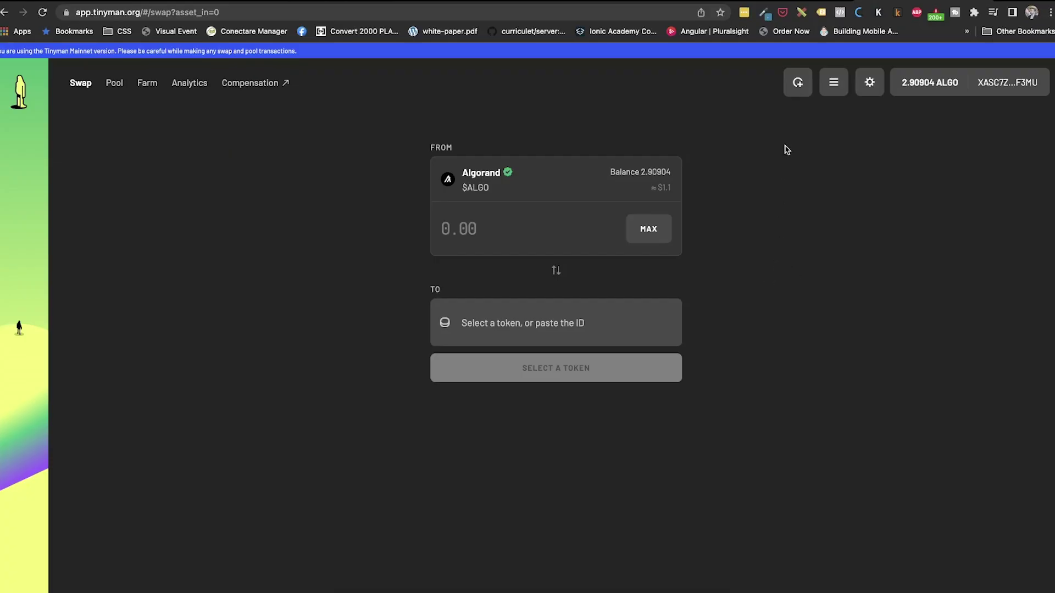
Open MoonPay Add funds and look up USD and EUR, keeping the purchase at RON 1500
{"action": "left_click", "coordinate": [798, 84]}
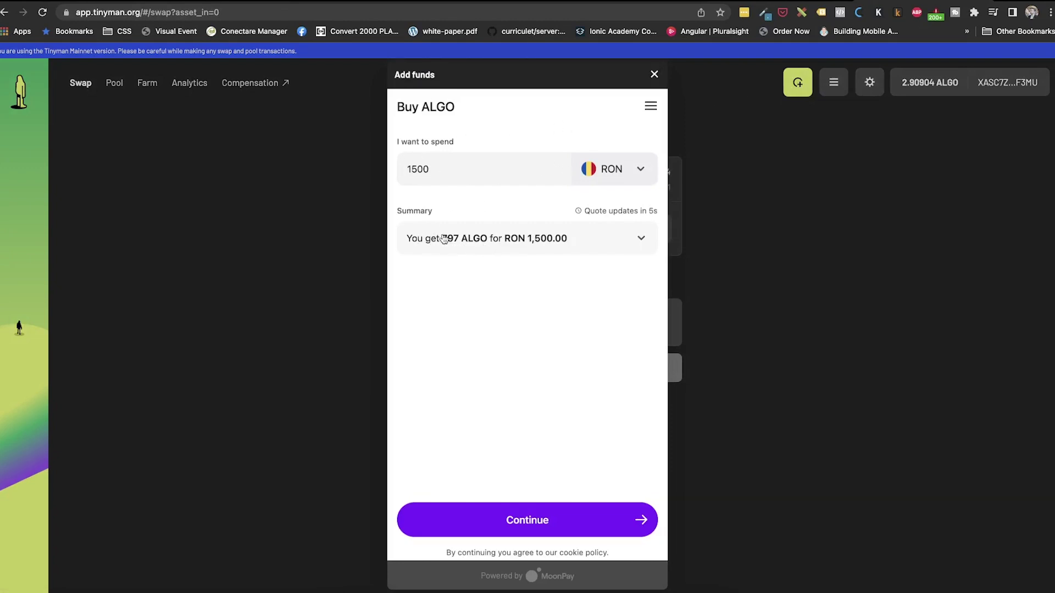
{"action": "left_click", "coordinate": [639, 169]}
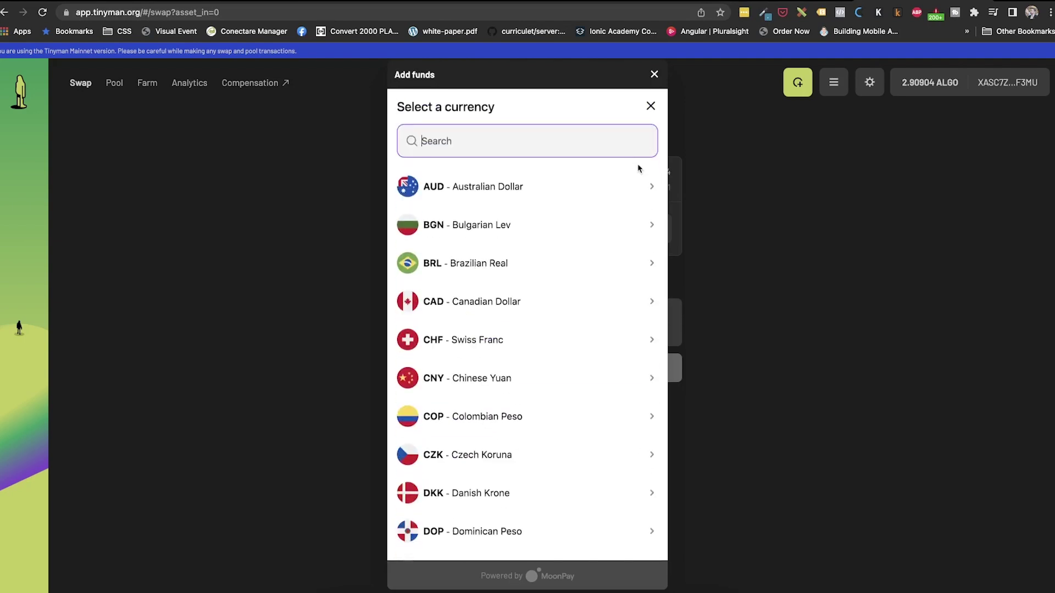
{"action": "type", "text": "usd"}
{"action": "key", "text": "BackSpace"}
{"action": "key", "text": "BackSpace"}
{"action": "key", "text": "BackSpace"}
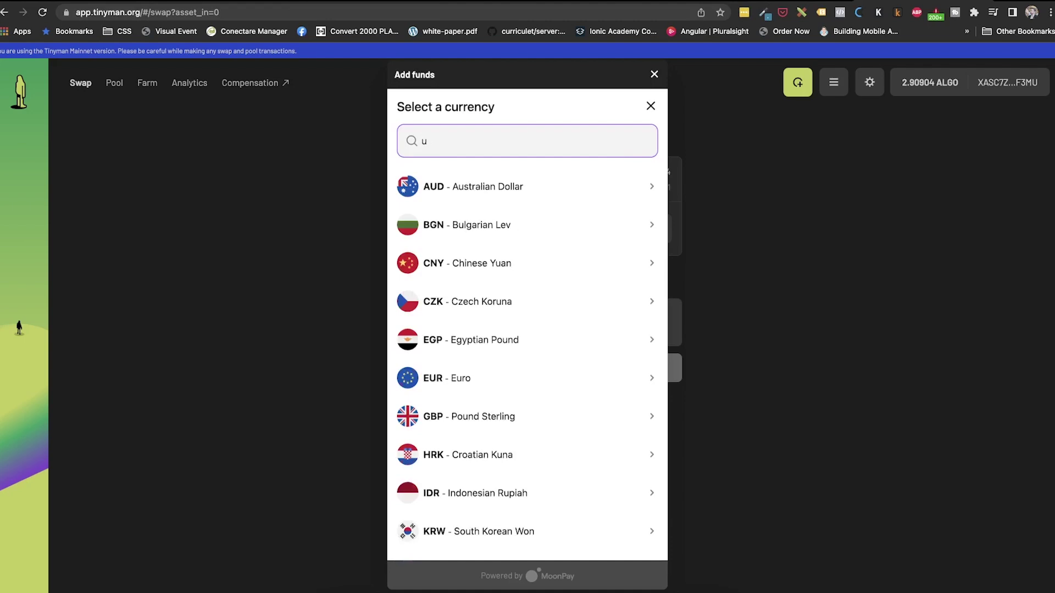
{"action": "type", "text": "eur"}
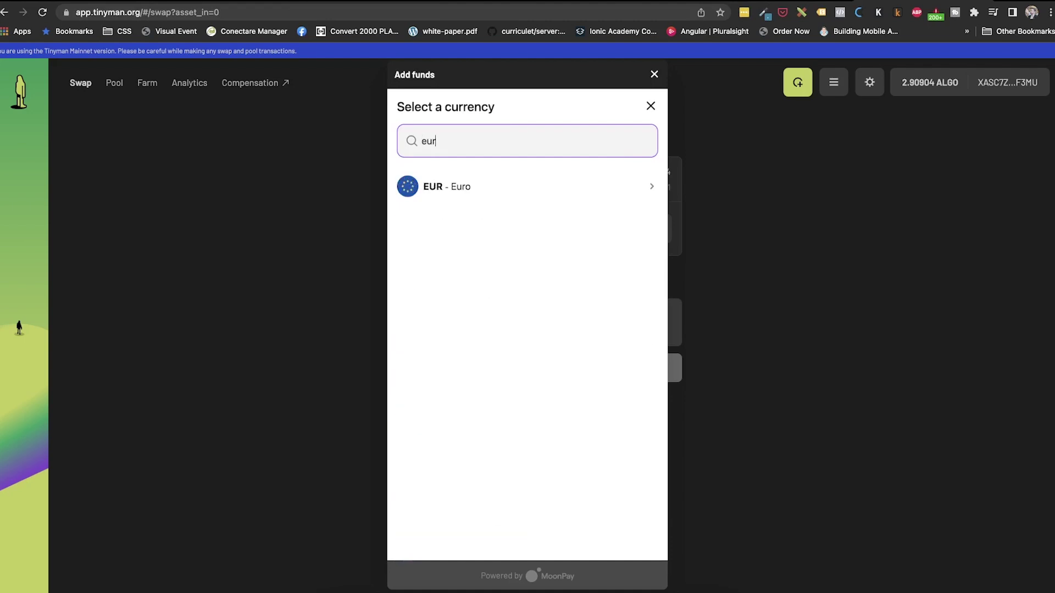
{"action": "left_click", "coordinate": [651, 106]}
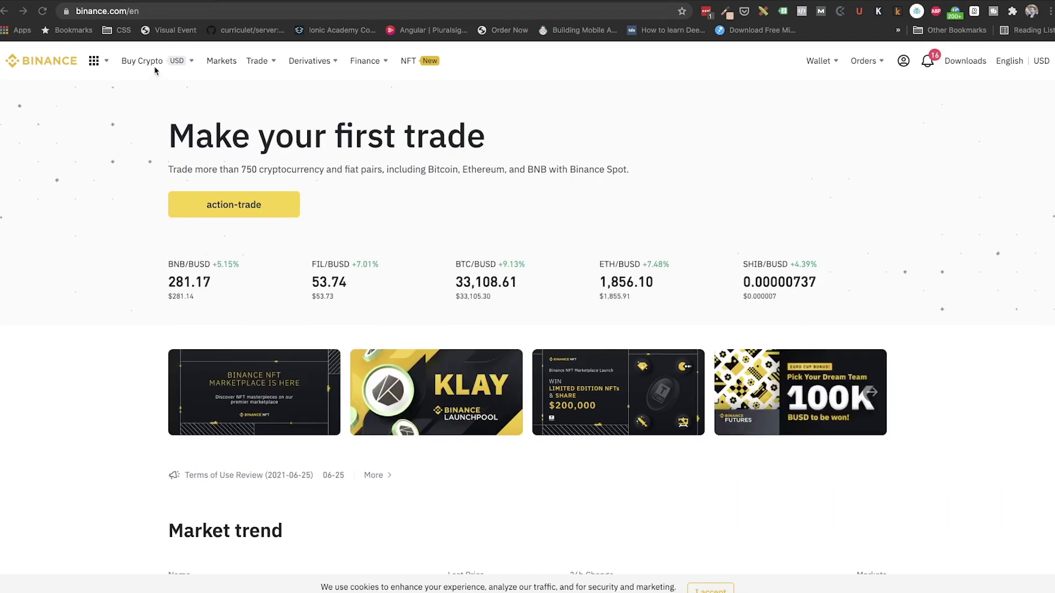
Buy 0.620080 EGLD with 40 USD by credit/debit card on Binance
{"action": "mouse_move", "coordinate": [163, 66]}
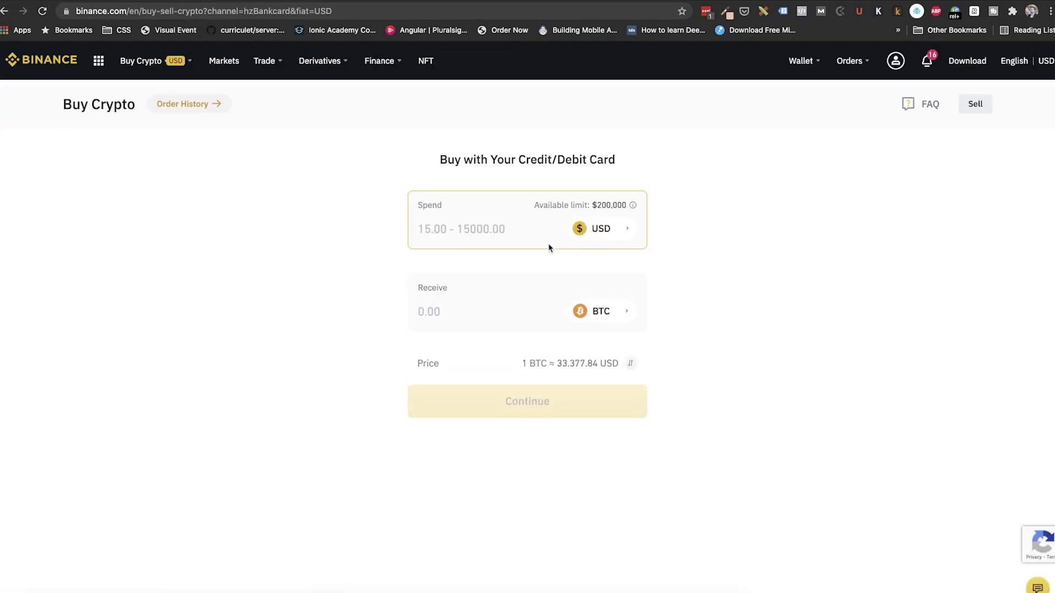
{"action": "left_click", "coordinate": [489, 230]}
{"action": "type", "text": "40"}
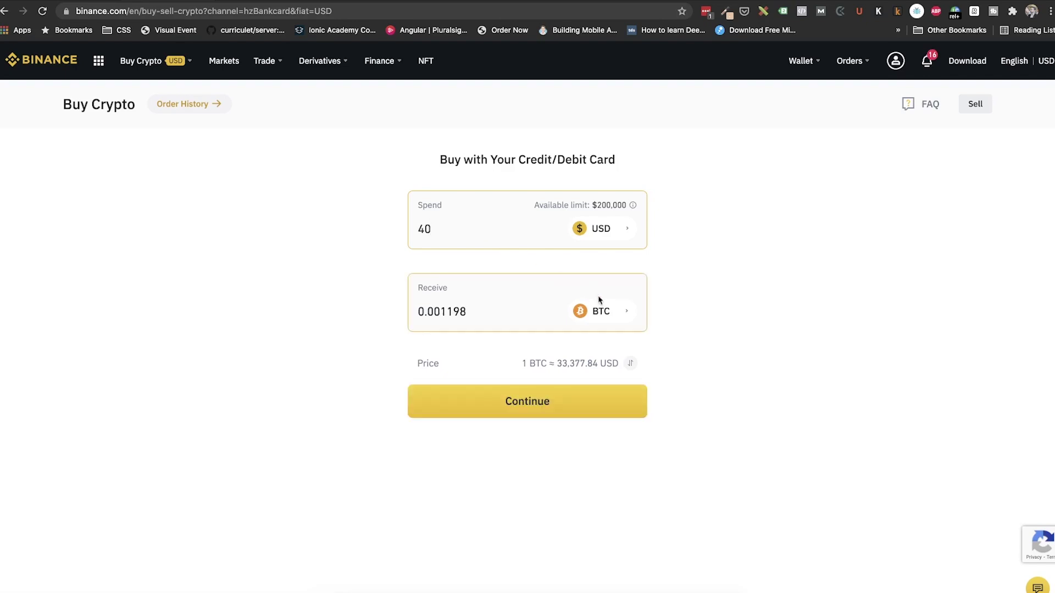
{"action": "left_click", "coordinate": [627, 314]}
{"action": "type", "text": "E"}
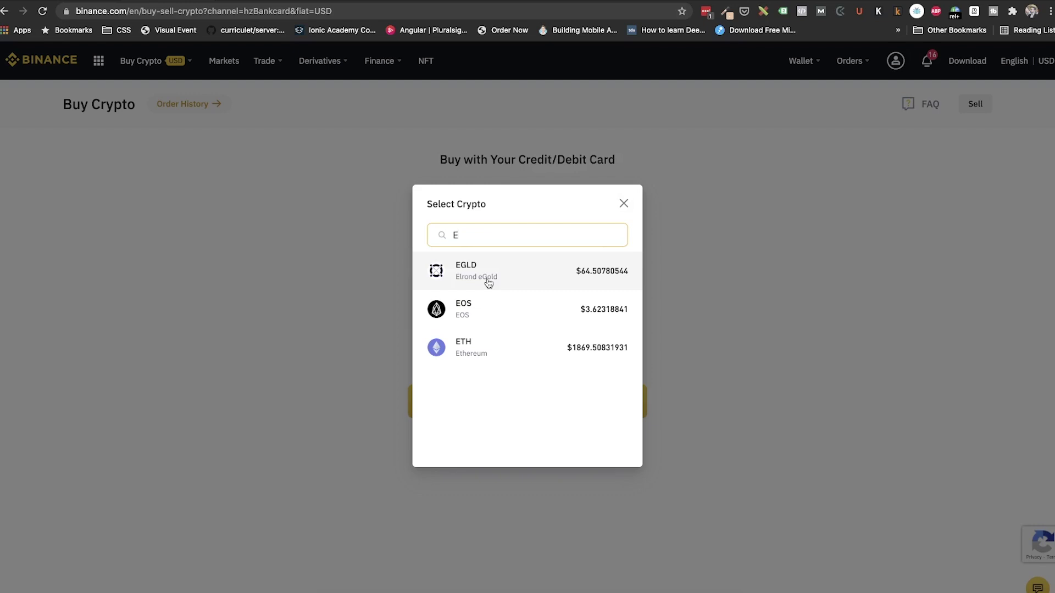
{"action": "left_click", "coordinate": [488, 281]}
{"action": "left_click", "coordinate": [568, 406]}
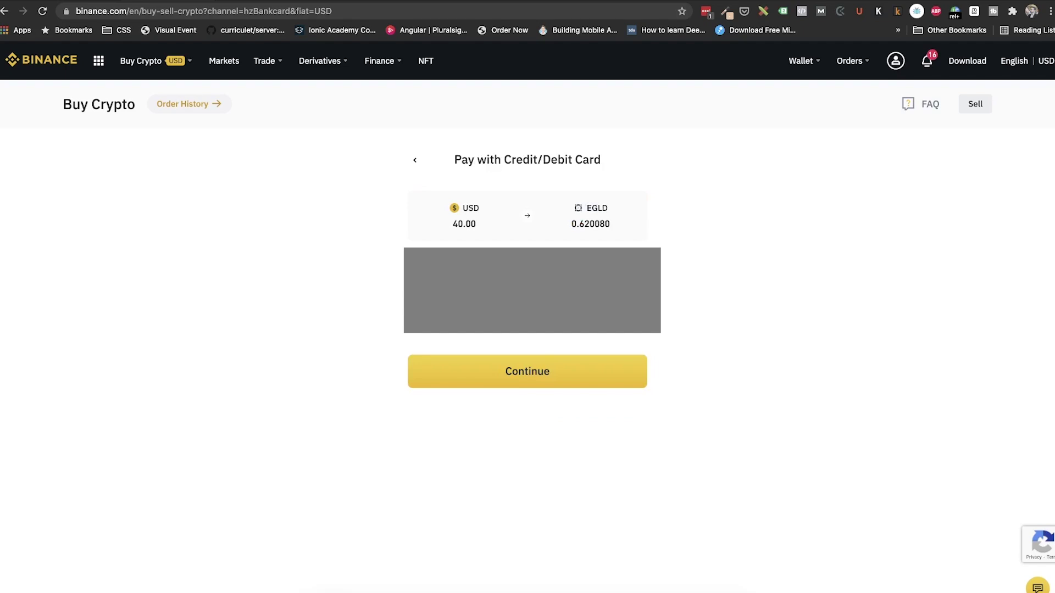
{"action": "left_click", "coordinate": [570, 372]}
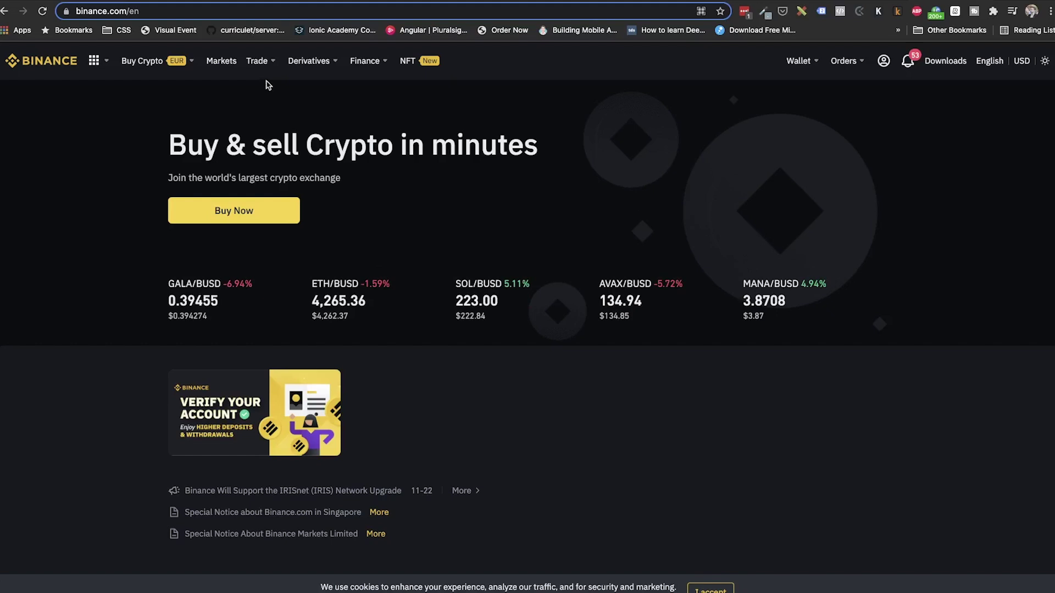
Switch the spot order form to Market and set the EGLD sell amount to 100%
{"action": "mouse_move", "coordinate": [263, 69]}
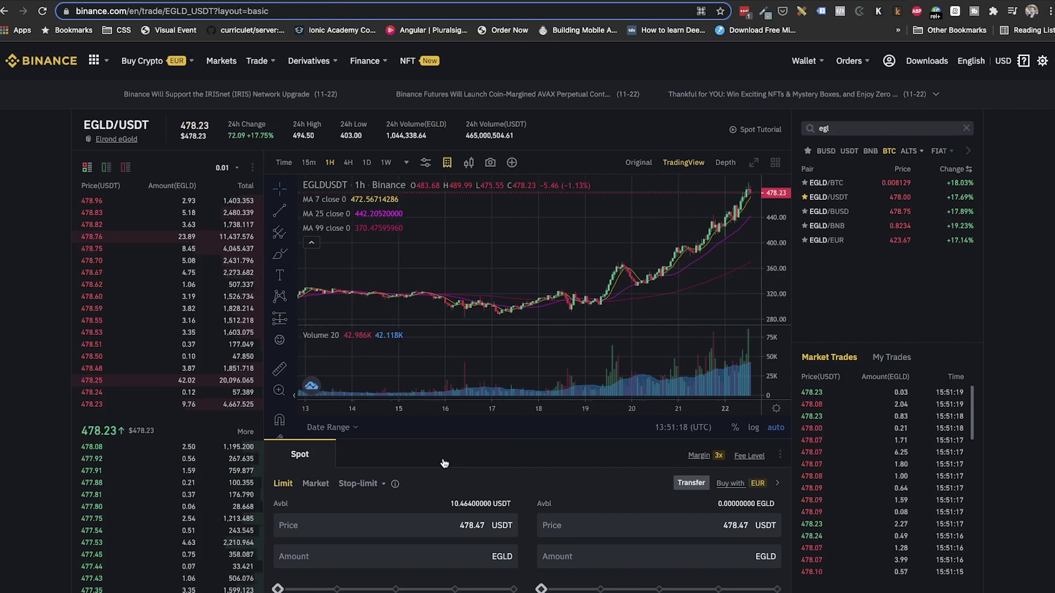
{"action": "scroll", "coordinate": [444, 463], "scroll_direction": "down", "scroll_amount": 4}
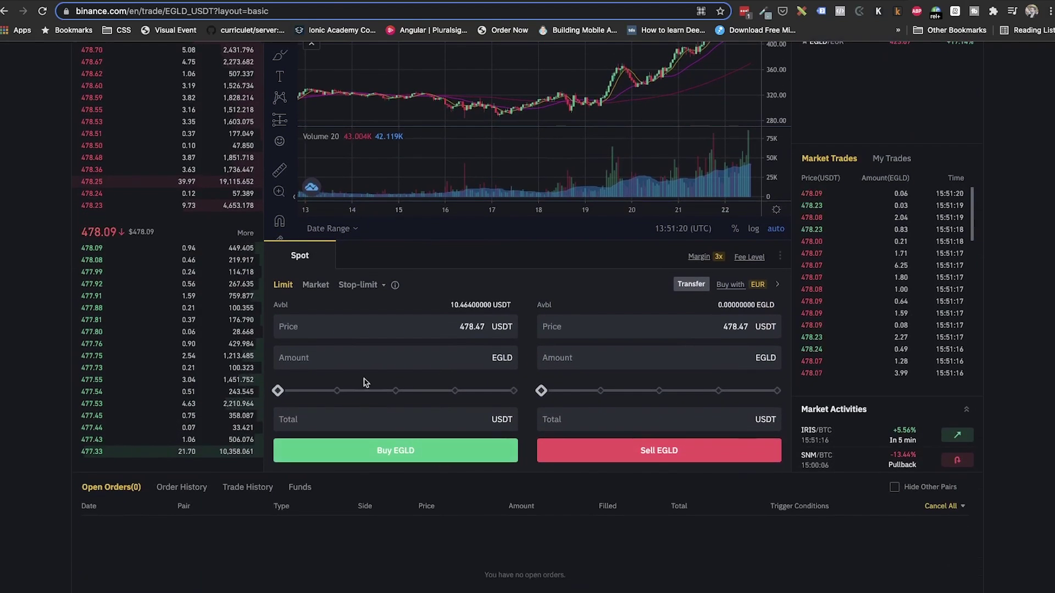
{"action": "left_click", "coordinate": [315, 286]}
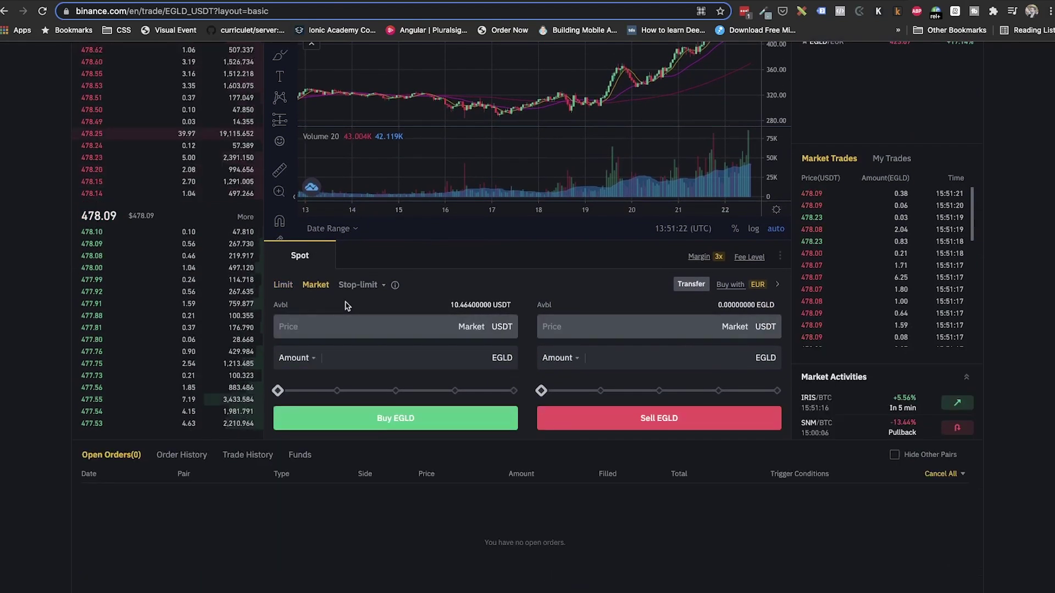
{"action": "left_click_drag", "start_coordinate": [542, 391], "coordinate": [785, 395]}
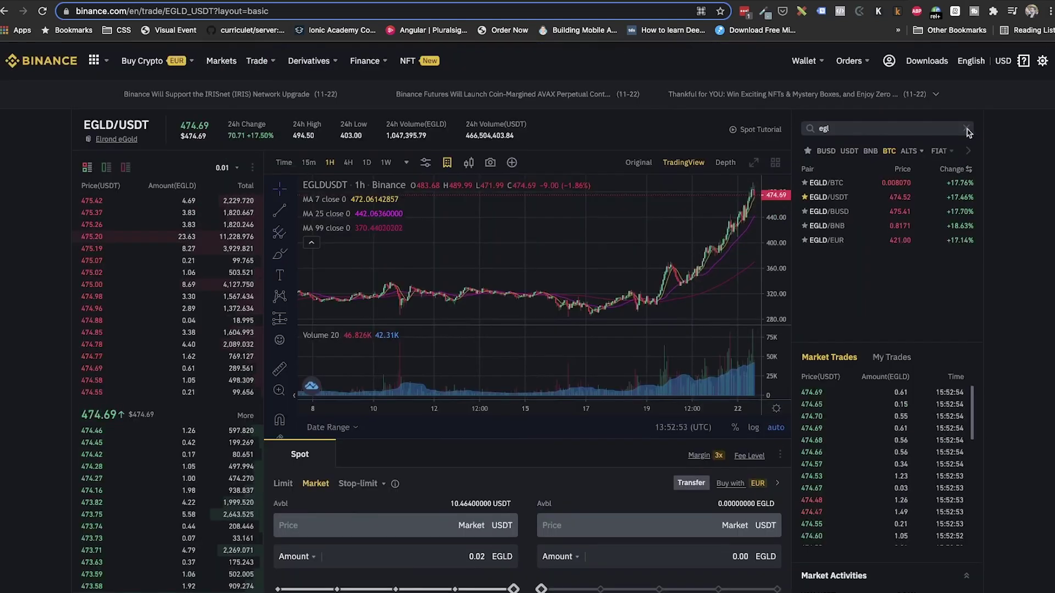
Search 'algo' and switch to the ALGO/USDT trading pair
{"action": "key", "text": "BackSpace"}
{"action": "key", "text": "BackSpace"}
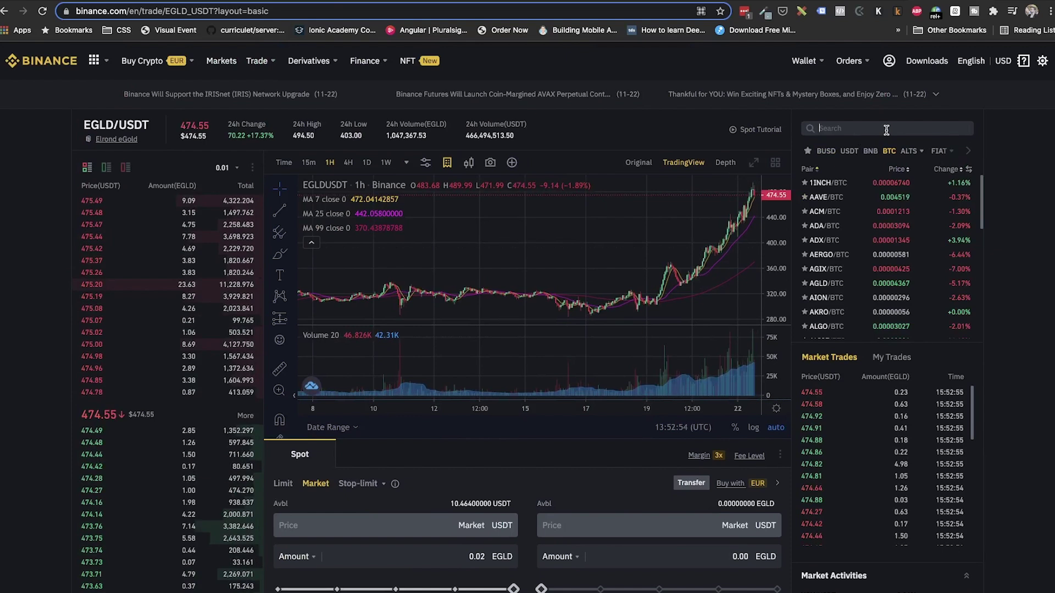
{"action": "type", "text": "algo"}
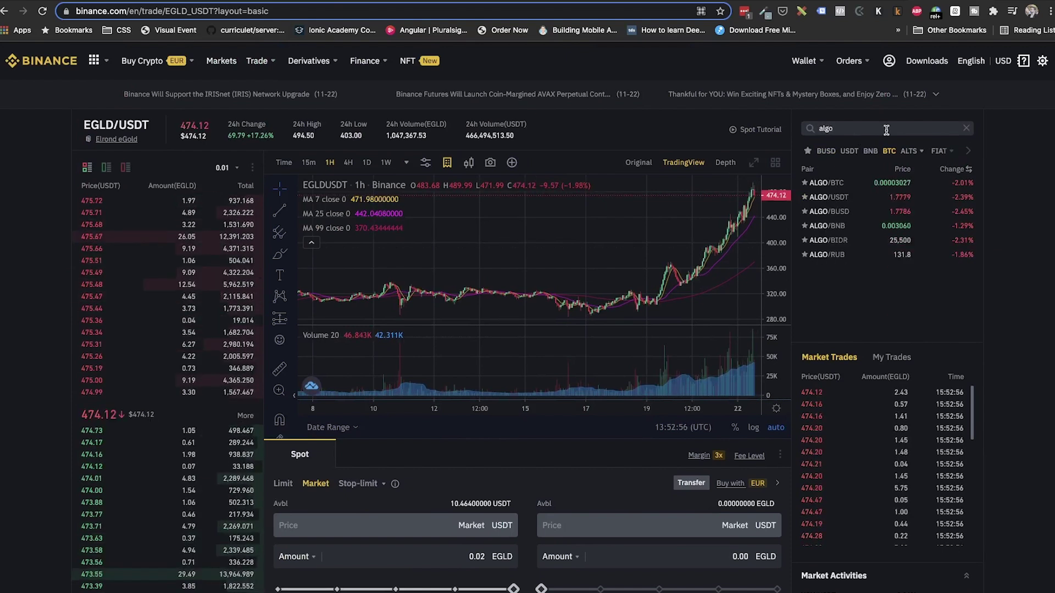
{"action": "left_click", "coordinate": [830, 198]}
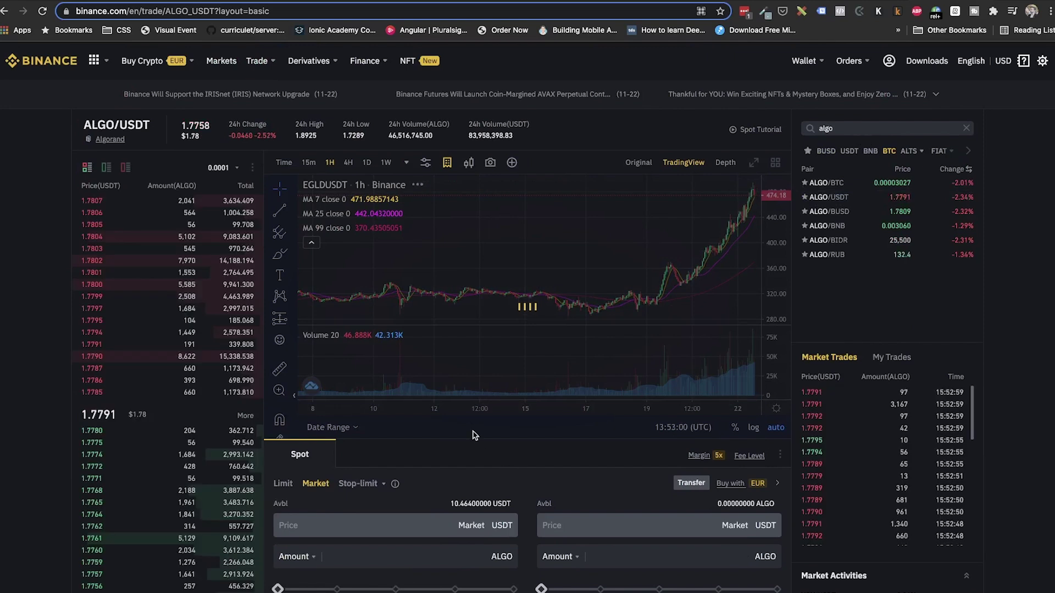
{"action": "scroll", "coordinate": [456, 429], "scroll_direction": "down", "scroll_amount": 5}
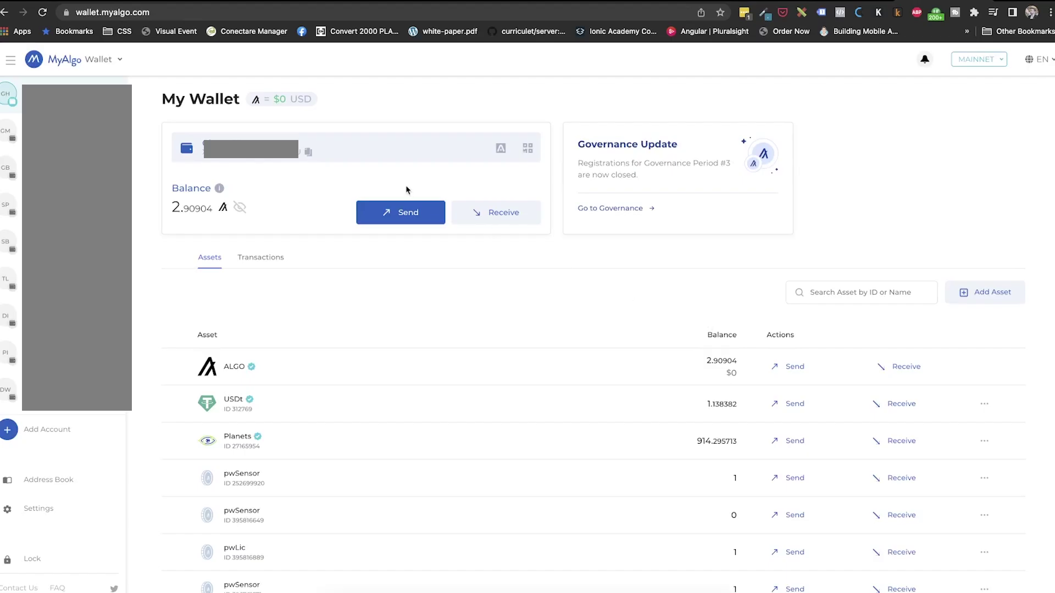
Withdraw the full 13.0002 ALGO balance from Binance to the copied My Algo address on Algorand
{"action": "left_click", "coordinate": [309, 154]}
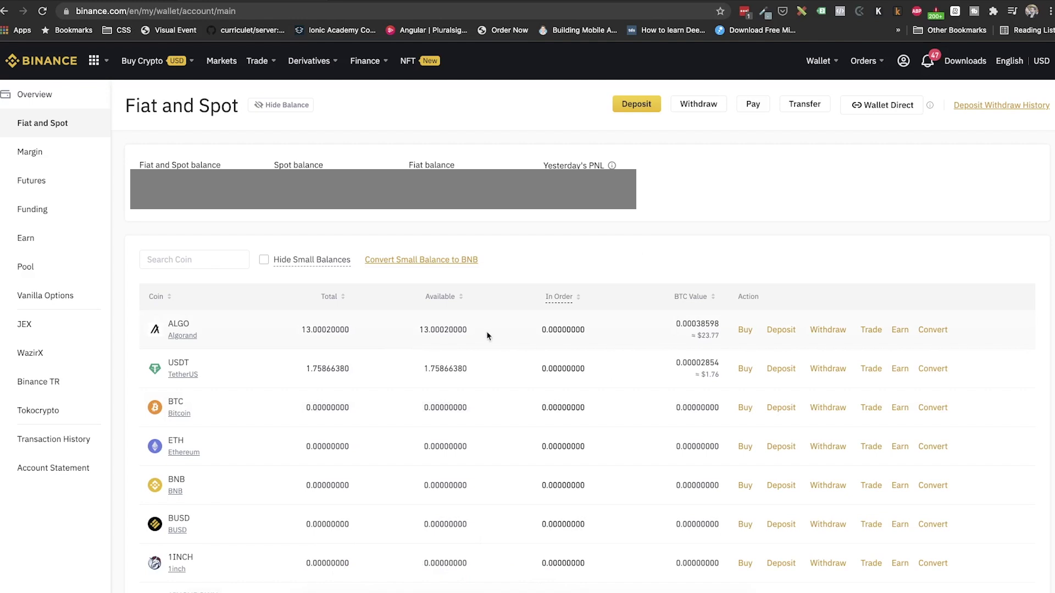
{"action": "left_click", "coordinate": [828, 330]}
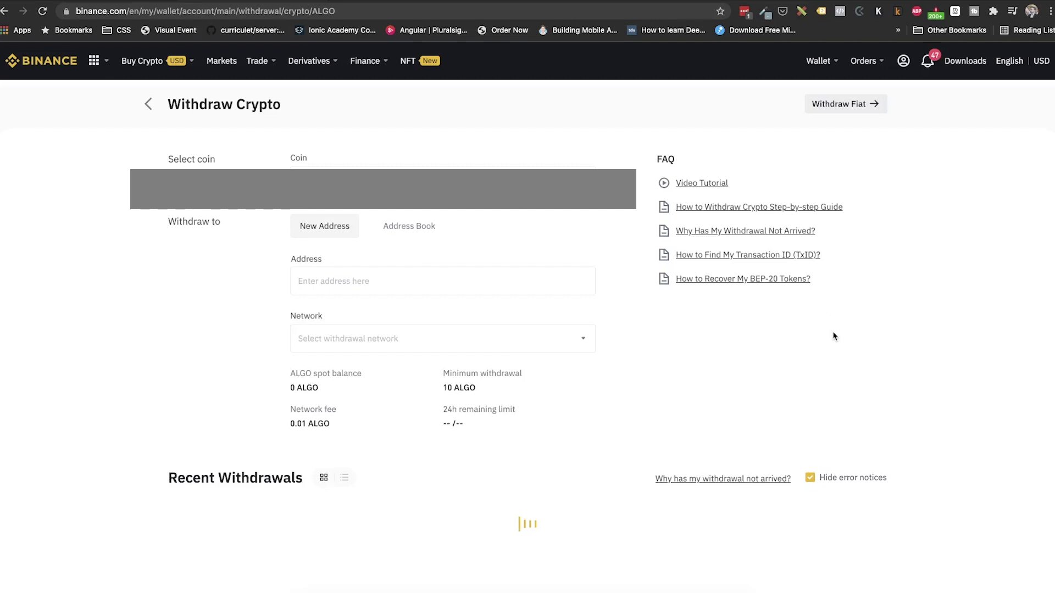
{"action": "left_click", "coordinate": [389, 273]}
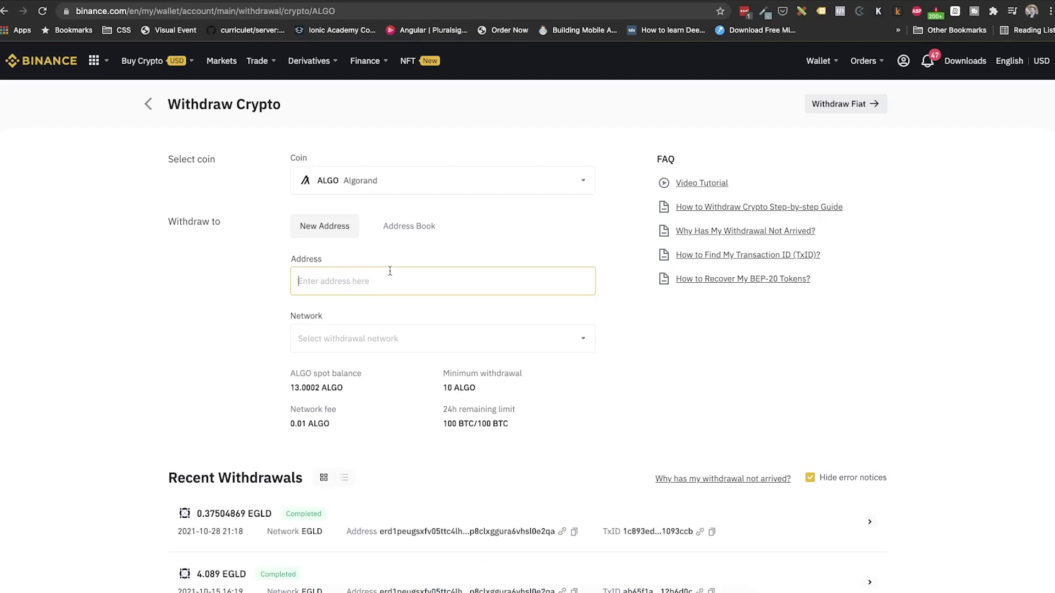
{"action": "key", "text": "super+v"}
{"action": "left_click", "coordinate": [215, 308]}
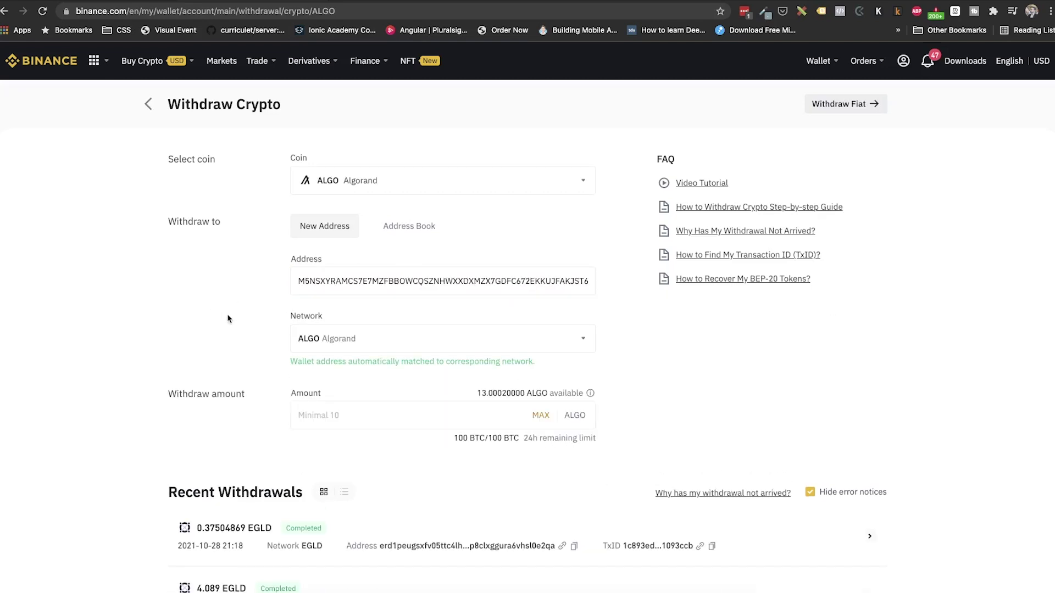
{"action": "left_click", "coordinate": [392, 407]}
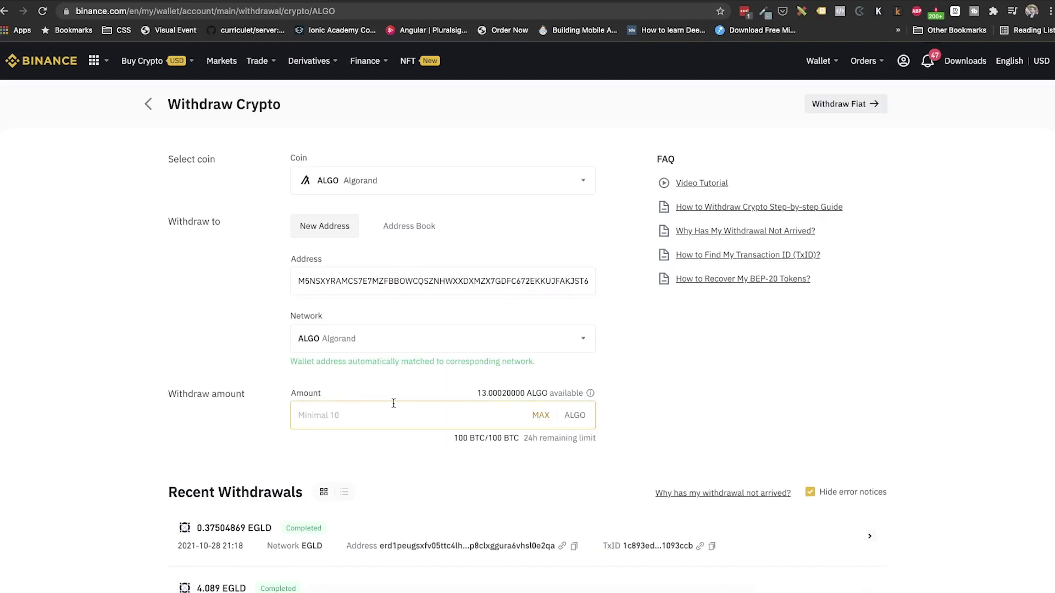
{"action": "left_click", "coordinate": [536, 416]}
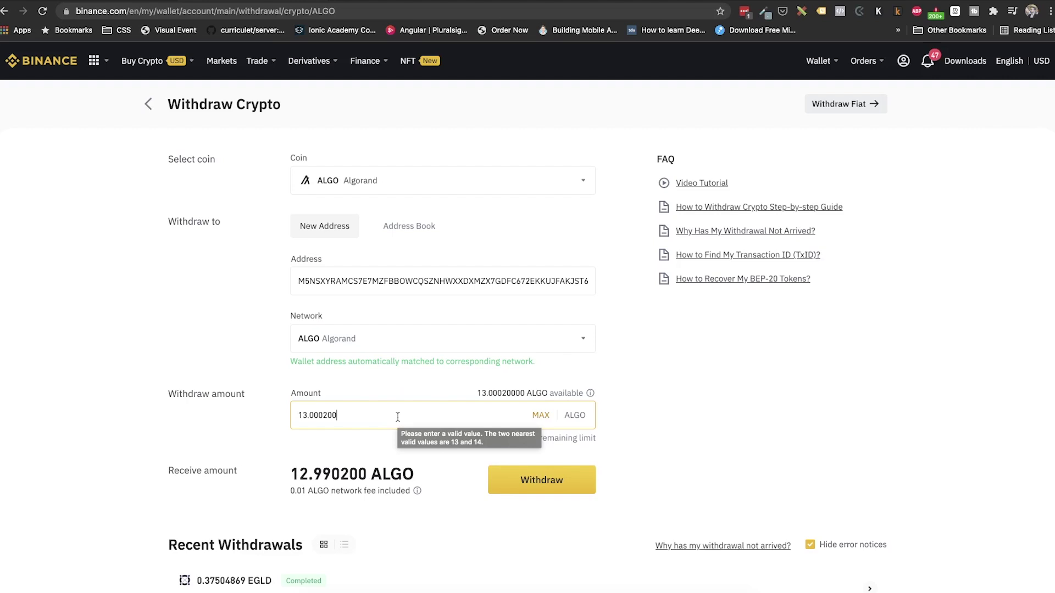
{"action": "left_click", "coordinate": [559, 488]}
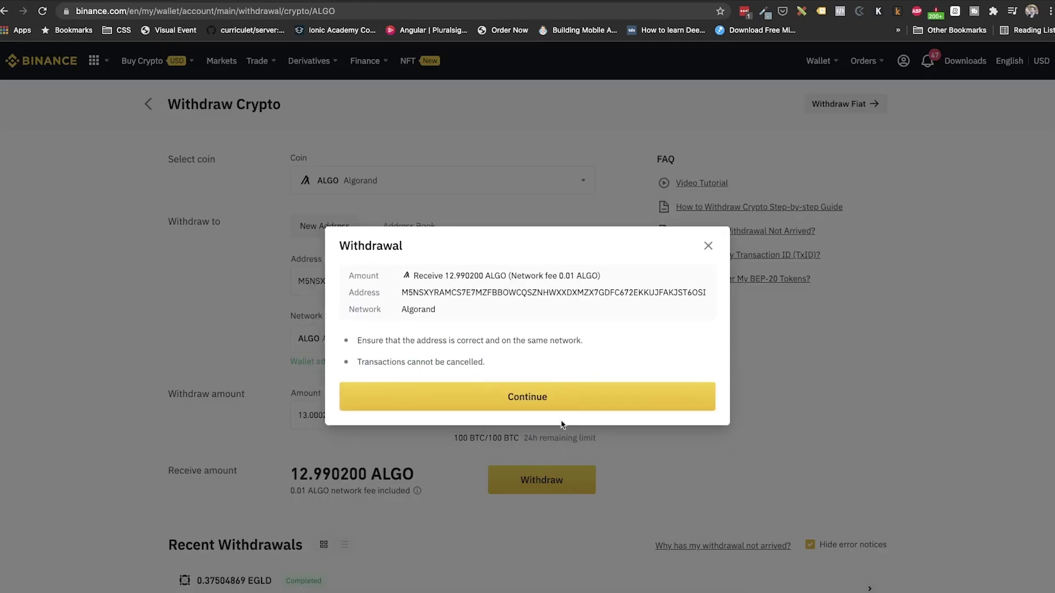
Confirm the withdrawal, then set Tinyman to swap 1 ALGO for about 18.962086 PLANET
{"action": "left_click", "coordinate": [570, 405]}
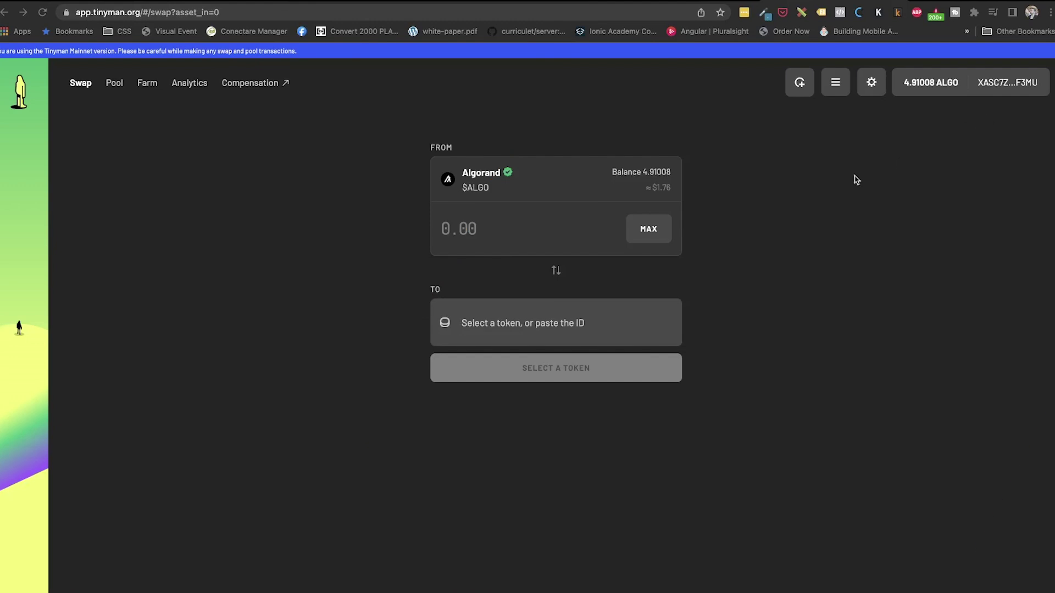
{"action": "left_click", "coordinate": [501, 229]}
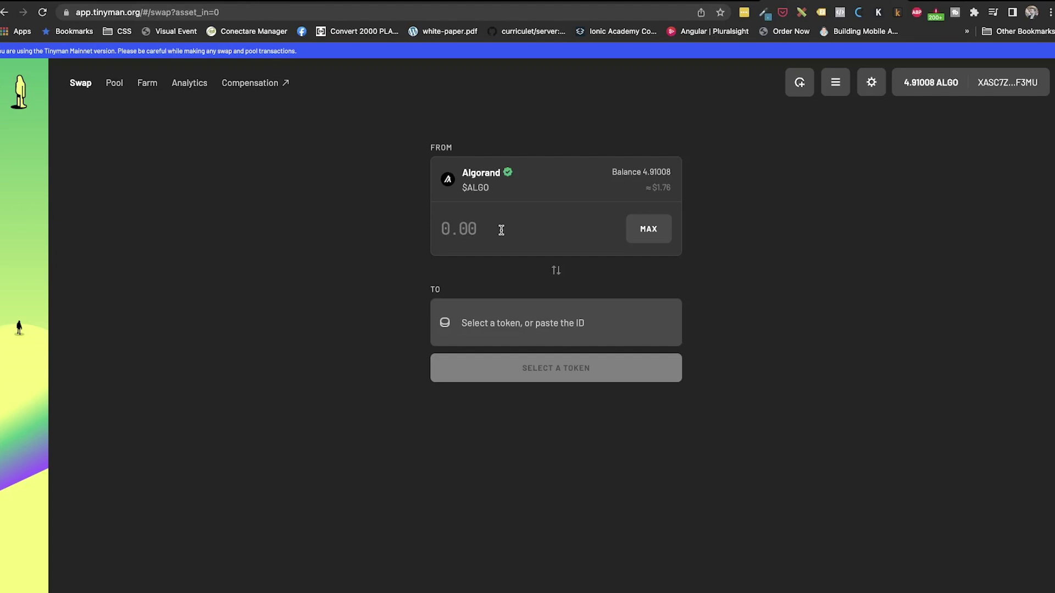
{"action": "type", "text": "1"}
{"action": "left_click", "coordinate": [514, 322]}
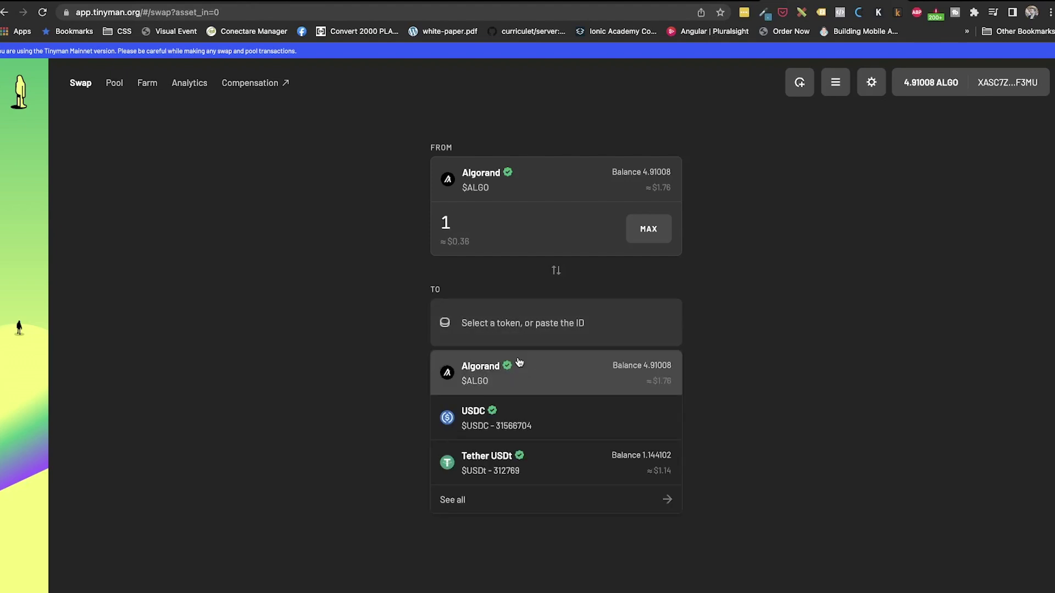
{"action": "type", "text": "pla"}
{"action": "left_click", "coordinate": [511, 381]}
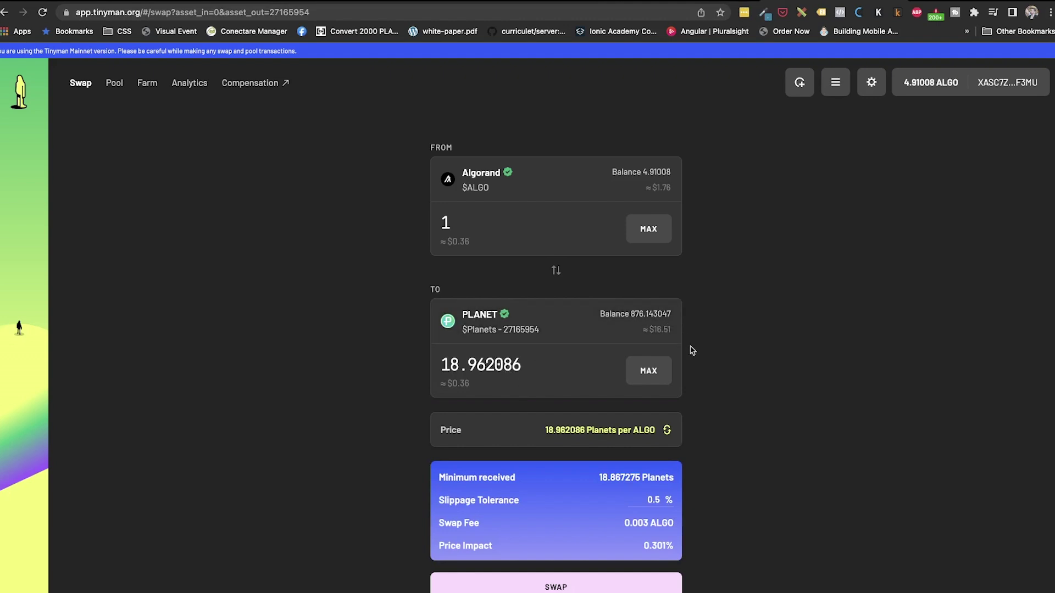
{"action": "scroll", "coordinate": [691, 350], "scroll_direction": "down", "scroll_amount": 1}
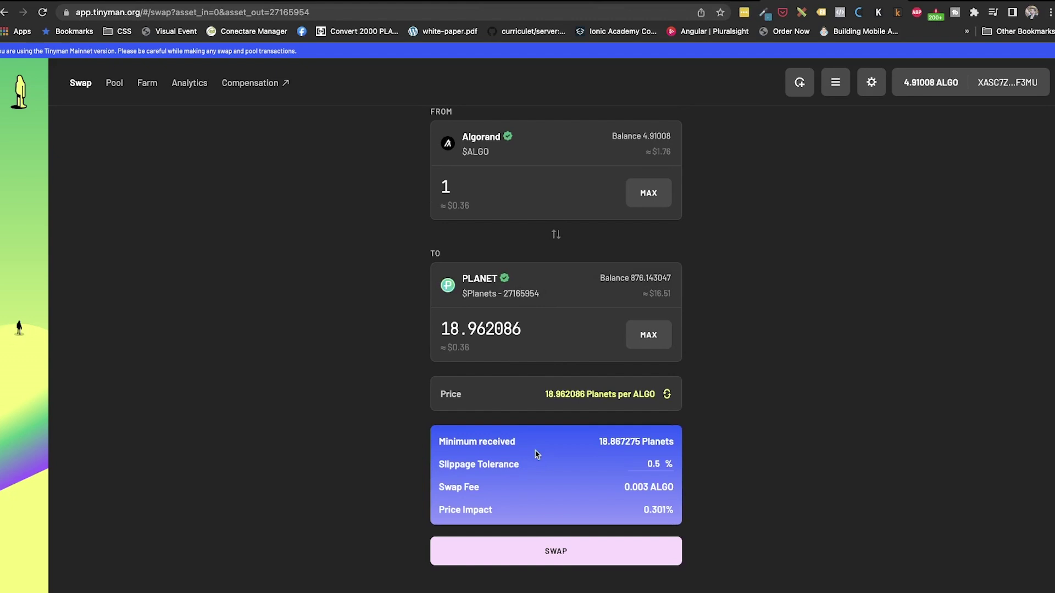
Show unverified assets to pick PLANET as source and Algorand as target, quoting 200 PLANET for ~10.493011 ALGO
{"action": "left_click", "coordinate": [537, 186]}
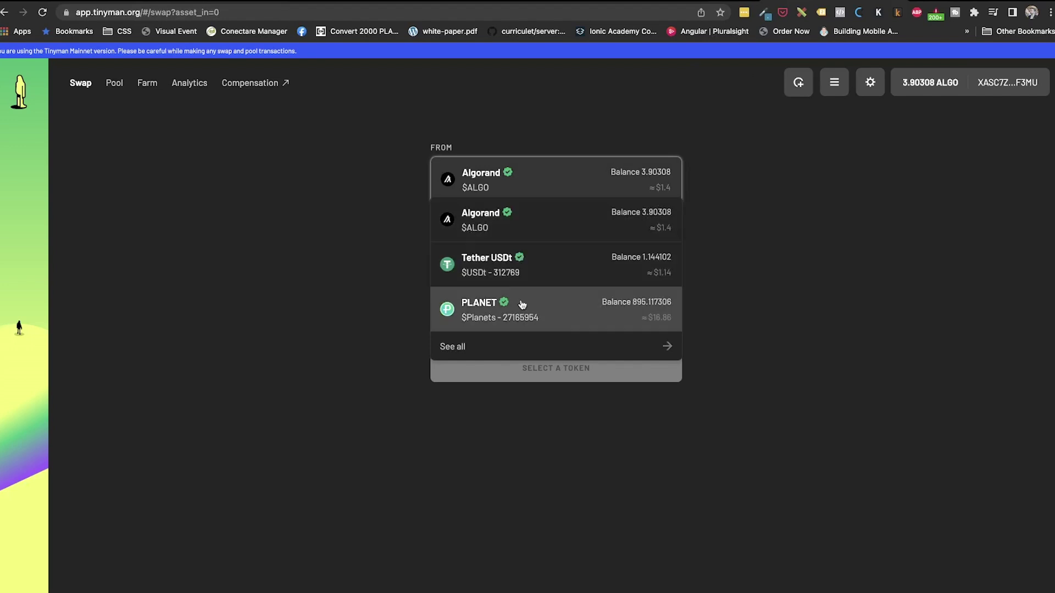
{"action": "left_click", "coordinate": [495, 348]}
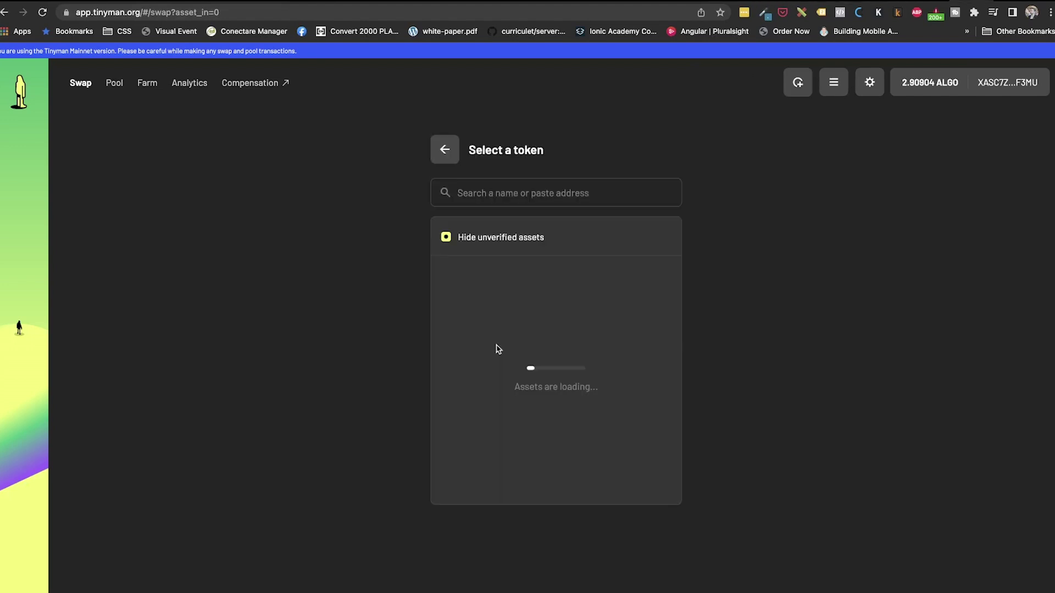
{"action": "left_click", "coordinate": [507, 239]}
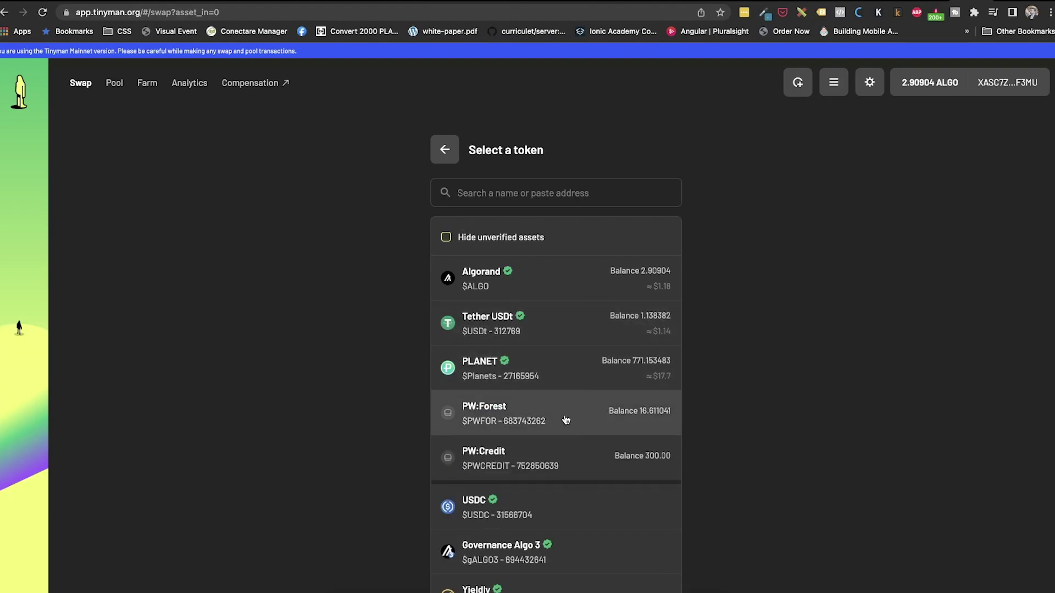
{"action": "left_click", "coordinate": [549, 368]}
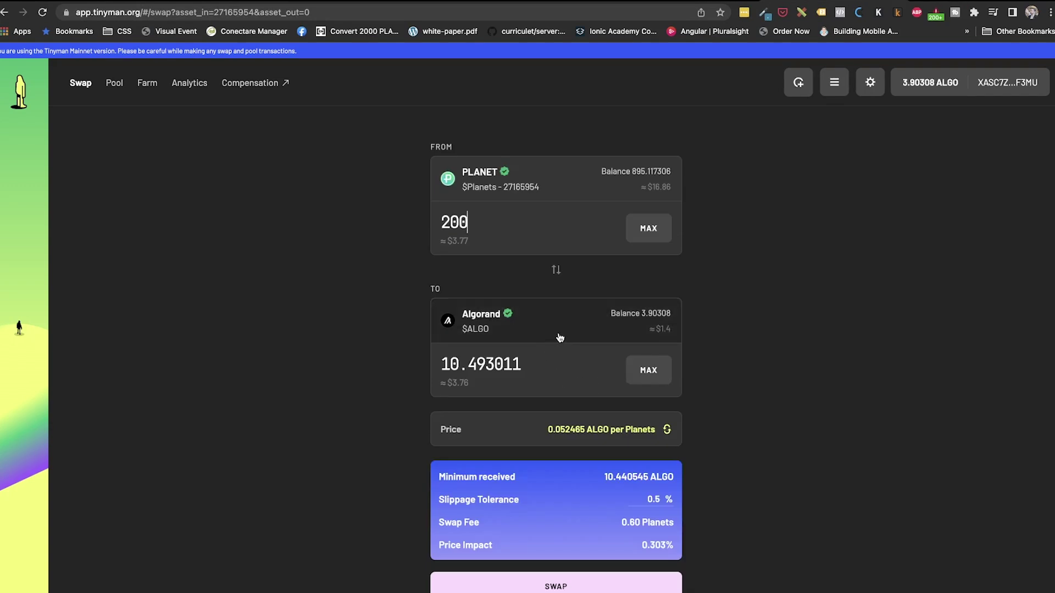
{"action": "left_click", "coordinate": [560, 338]}
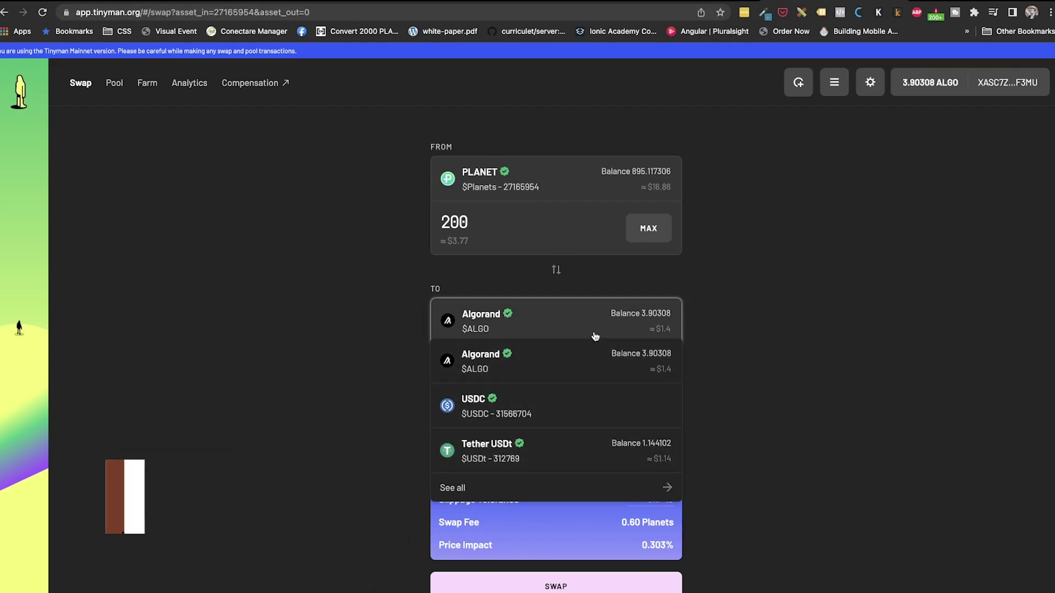
{"action": "left_click", "coordinate": [723, 337]}
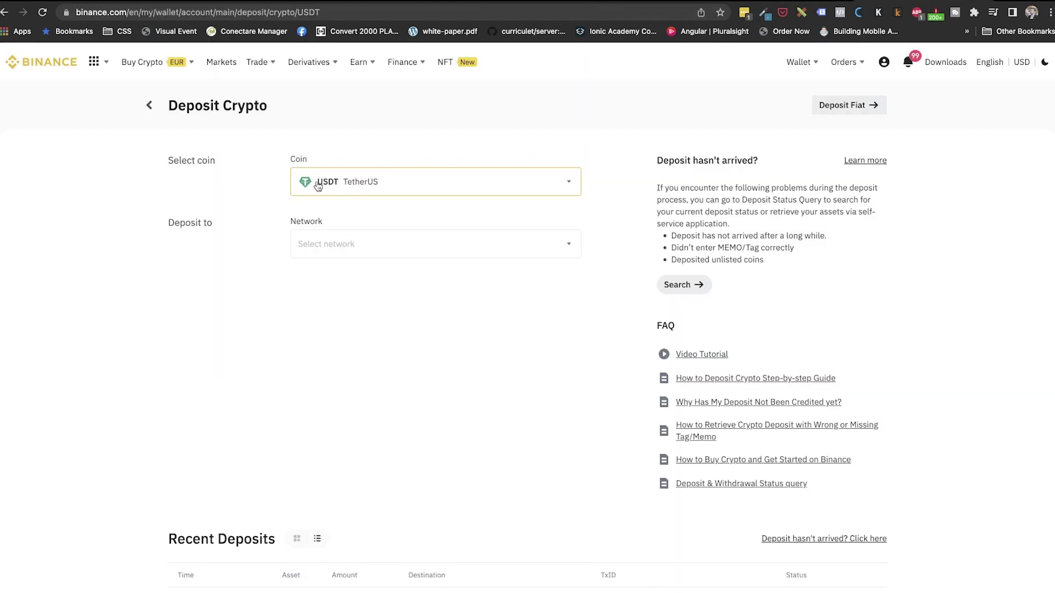
Open the USDT deposit network list and scroll through BSC, AVAXC, BNB, ETH and MATIC
{"action": "left_click", "coordinate": [468, 243]}
{"action": "left_click", "coordinate": [498, 244]}
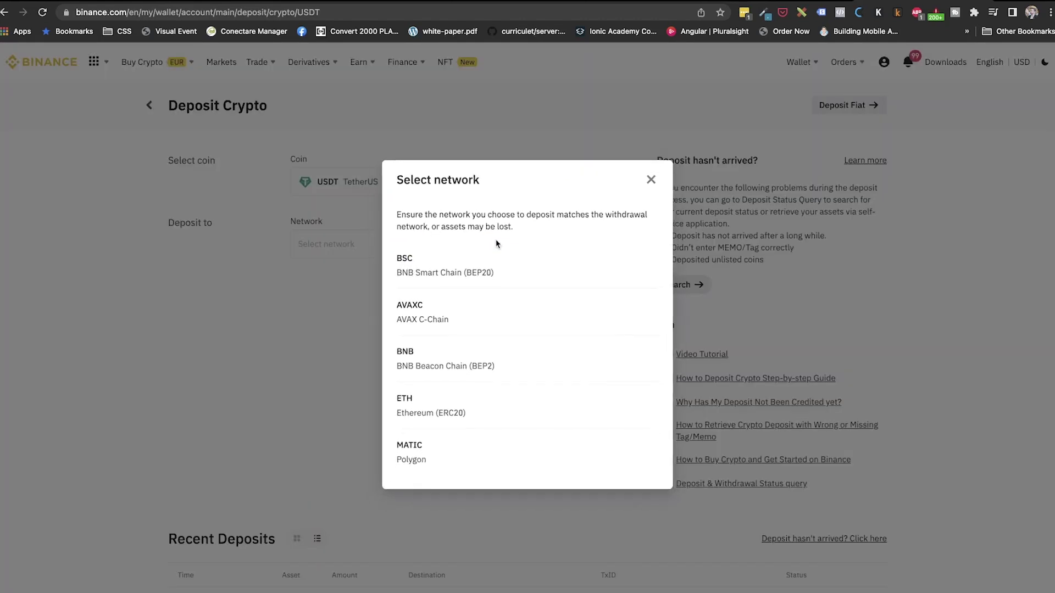
{"action": "scroll", "coordinate": [546, 325], "scroll_direction": "down", "scroll_amount": 2}
{"action": "scroll", "coordinate": [550, 327], "scroll_direction": "up", "scroll_amount": 2}
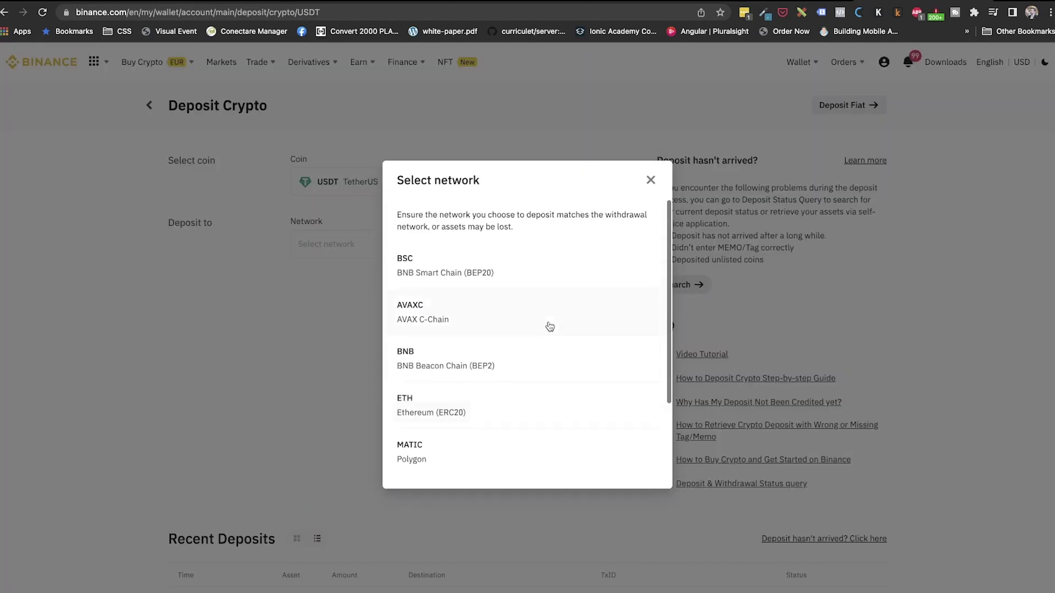
{"action": "scroll", "coordinate": [549, 326], "scroll_direction": "down", "scroll_amount": 3}
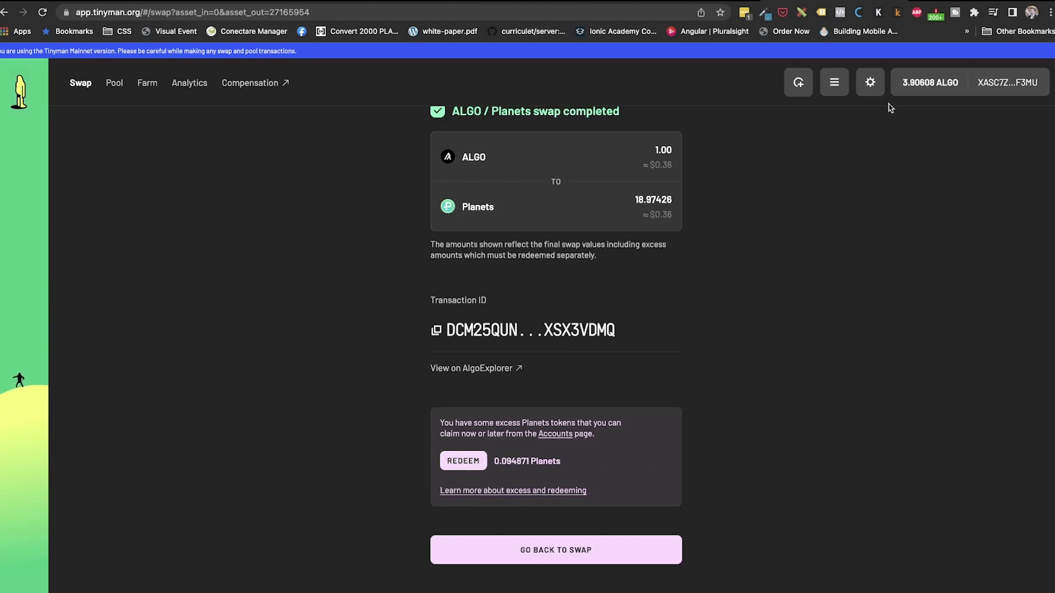
Redeem all excess Planets via the account menu and sign with the saved wallet password
{"action": "left_click", "coordinate": [921, 95]}
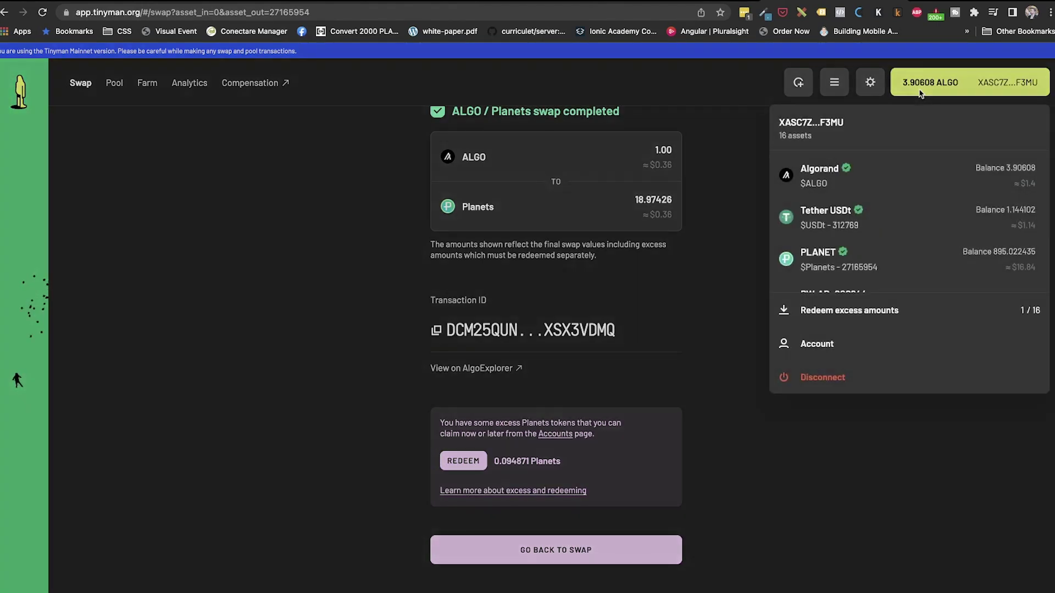
{"action": "left_click", "coordinate": [873, 315]}
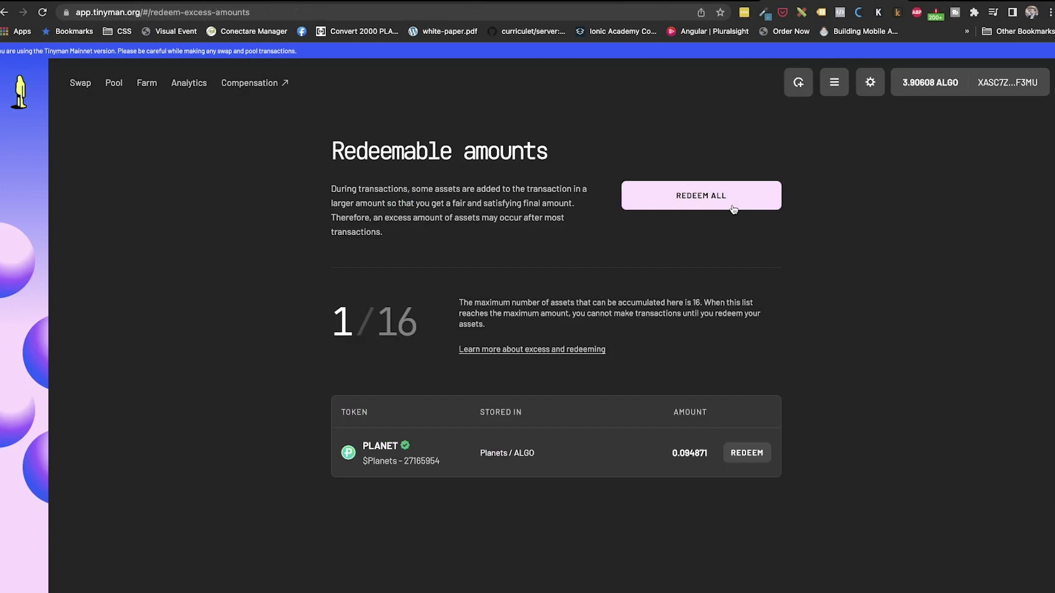
{"action": "left_click", "coordinate": [733, 208]}
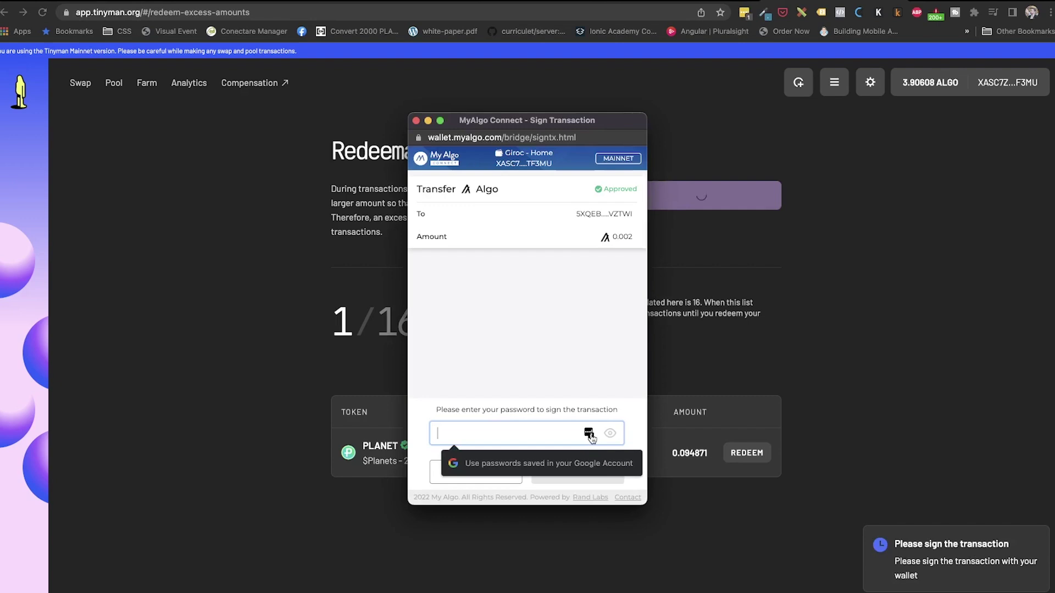
{"action": "left_click", "coordinate": [588, 433]}
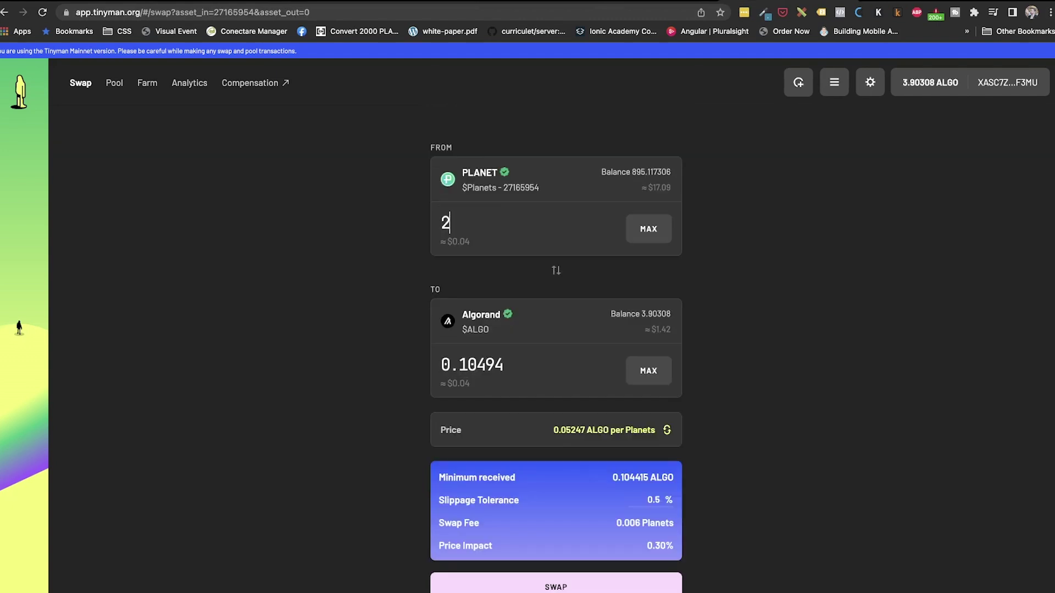
Enter the FROM amount for the ALGO → PLANET swap
{"action": "type", "text": "0"}
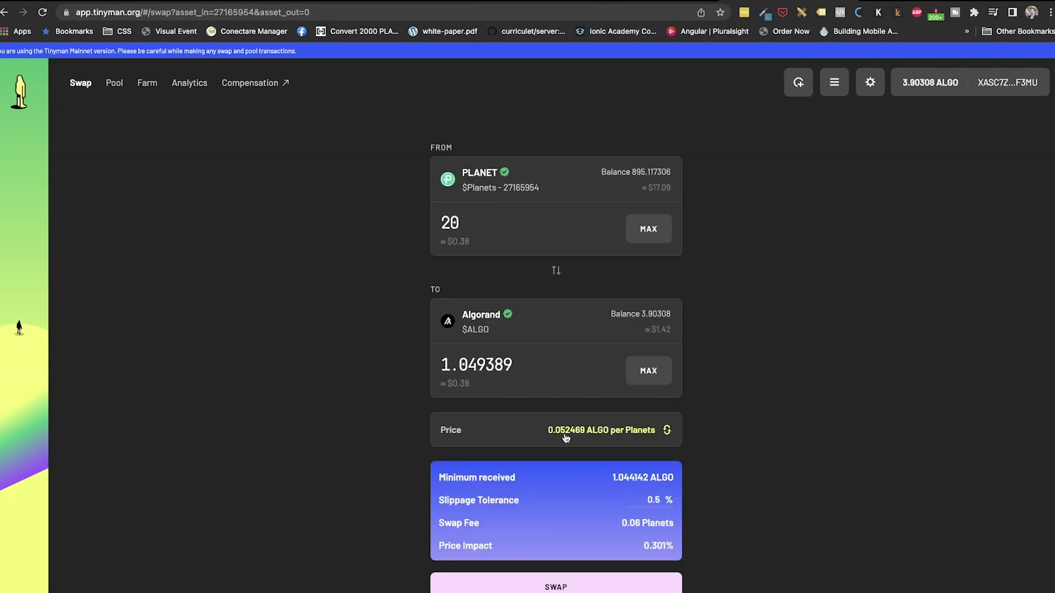
{"action": "type", "text": ",00"}
{"action": "type", "text": "0,"}
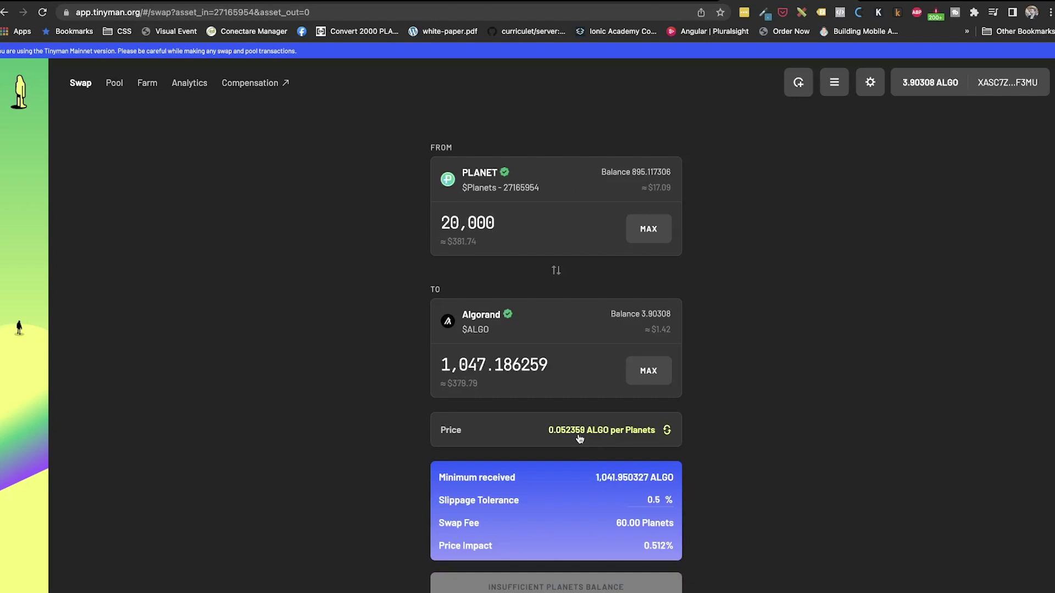
{"action": "type", "text": "000"}
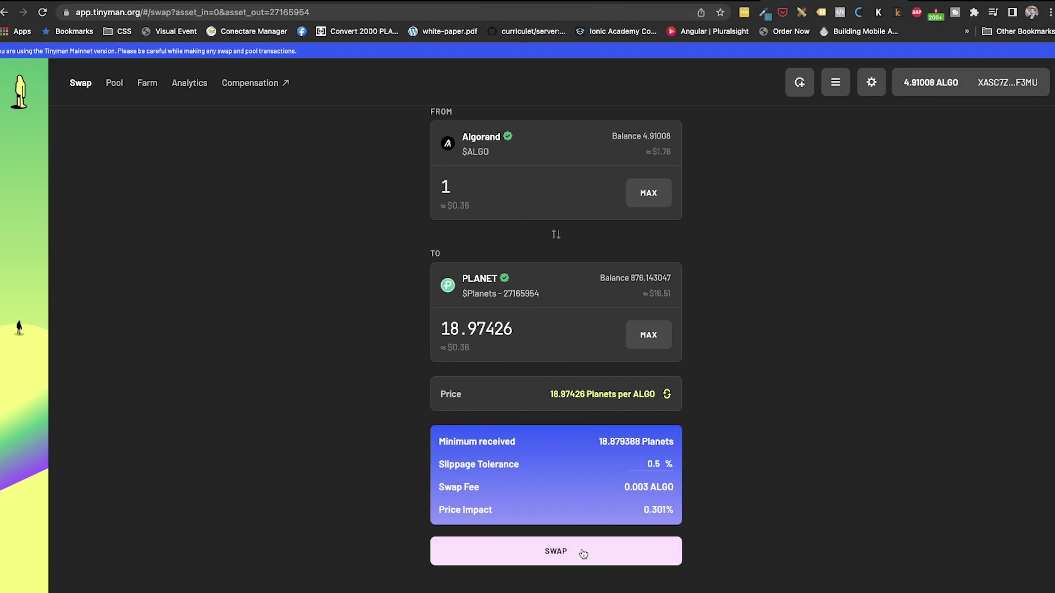
Submit the 1 ALGO to Planets swap, then go to Redeem excess amounts in the account menu
{"action": "left_click", "coordinate": [583, 553]}
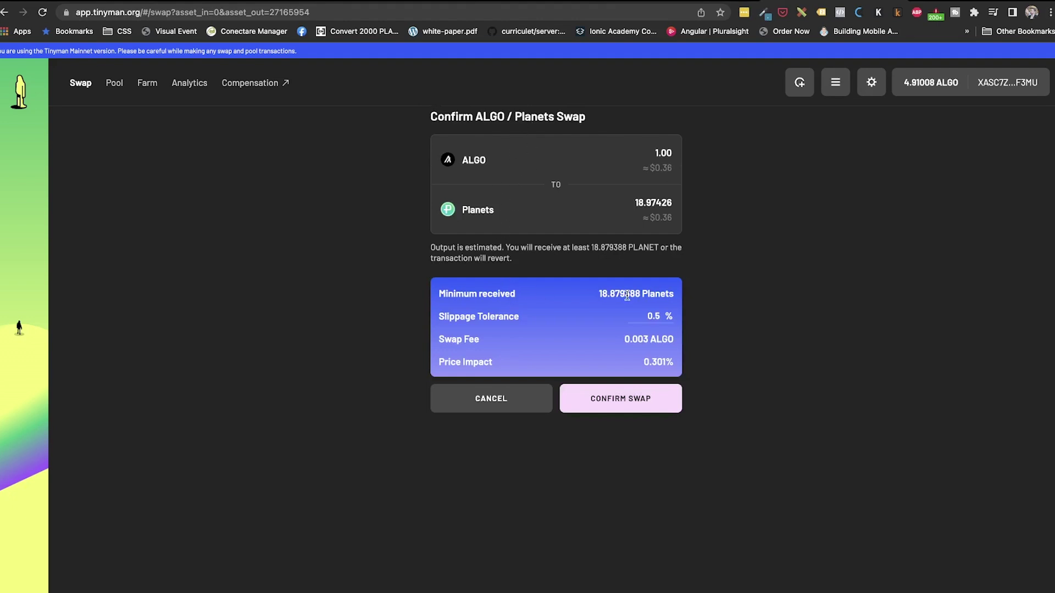
{"action": "scroll", "coordinate": [605, 357], "scroll_direction": "down", "scroll_amount": 1}
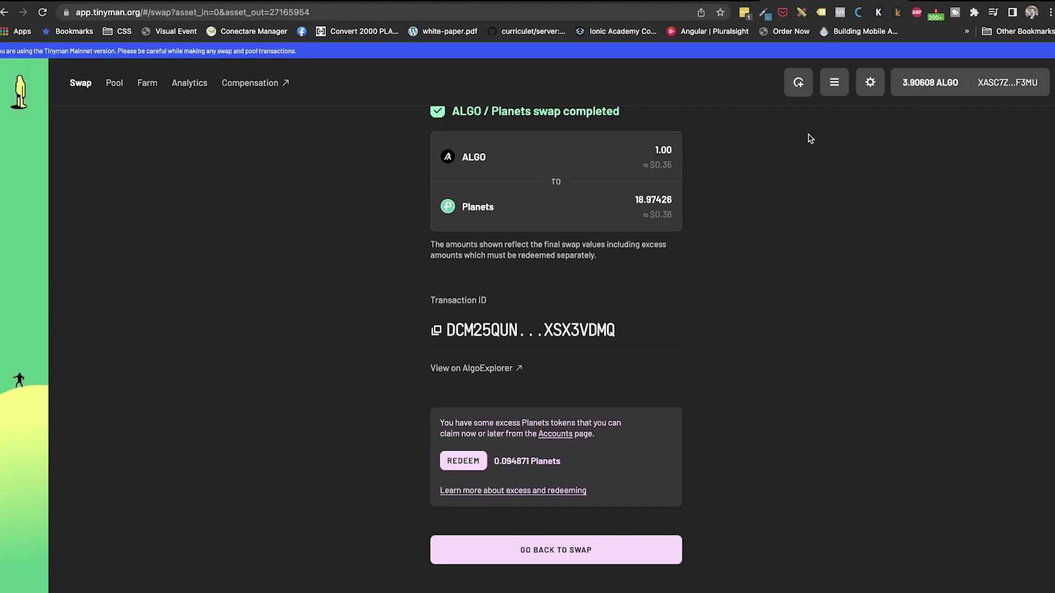
{"action": "left_click", "coordinate": [921, 94]}
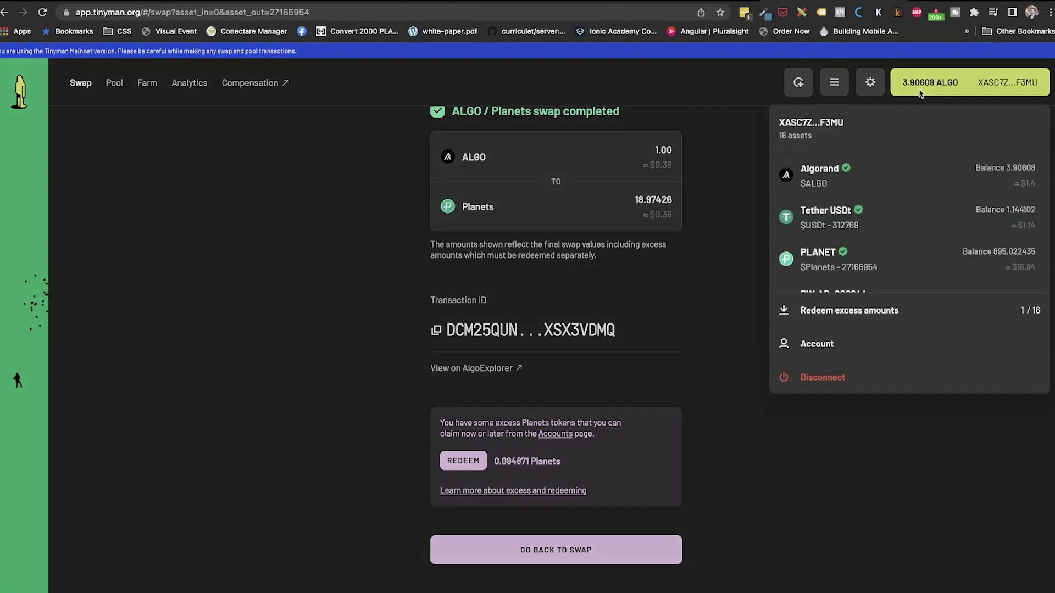
{"action": "left_click", "coordinate": [873, 314]}
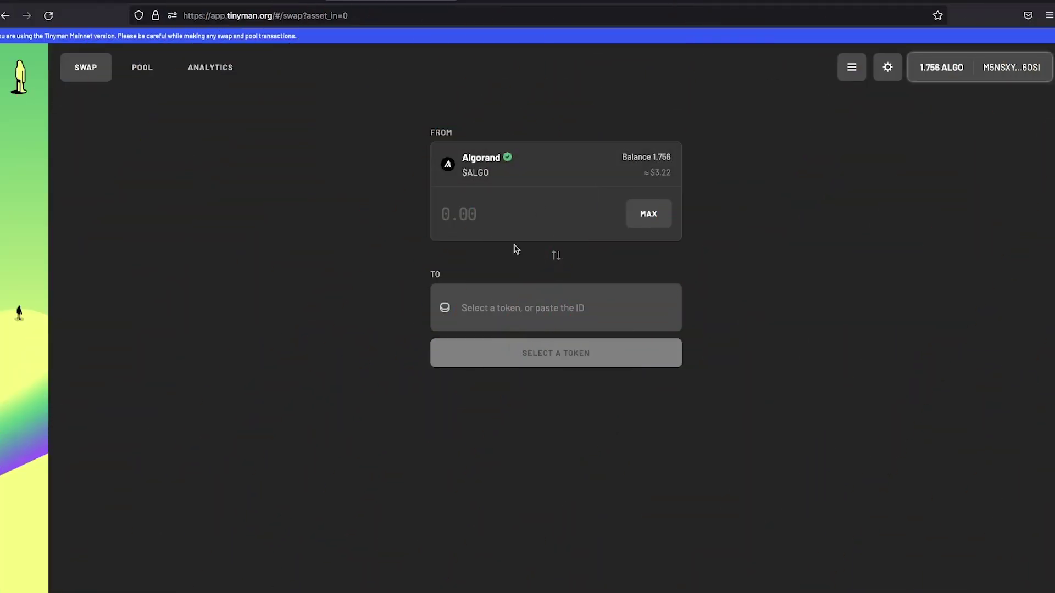
Set the swap to PLANET → Algorand and use MAX for the full 24.567376 PLANET
{"action": "left_click", "coordinate": [519, 164]}
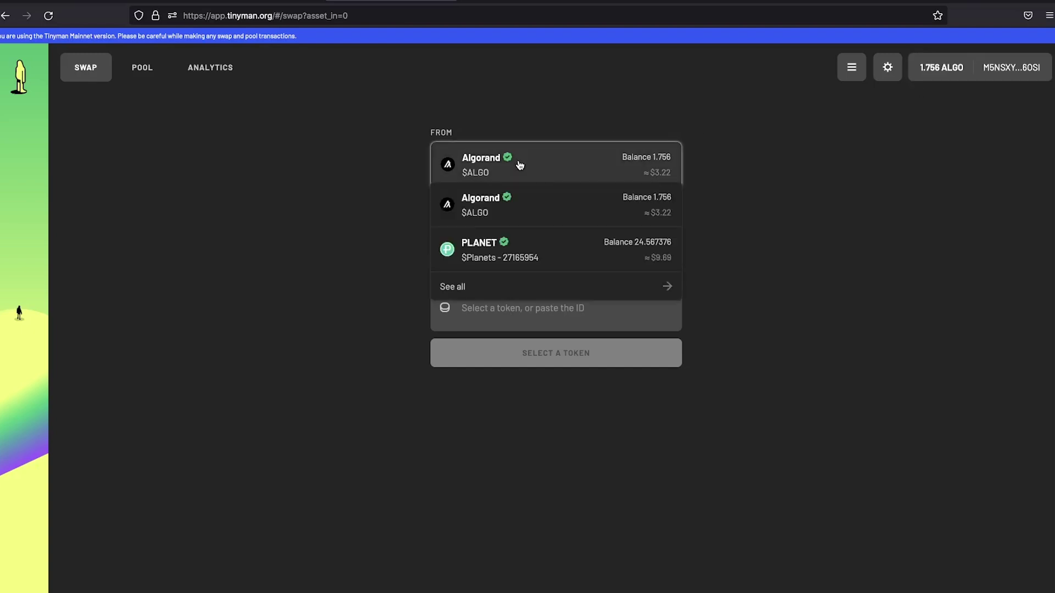
{"action": "left_click", "coordinate": [531, 244]}
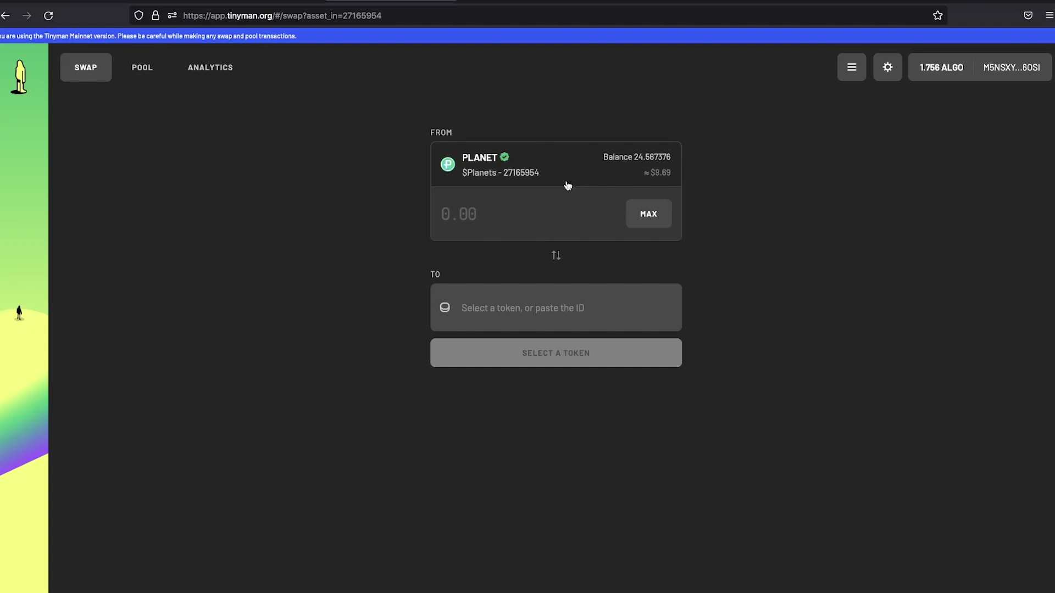
{"action": "left_click", "coordinate": [513, 306]}
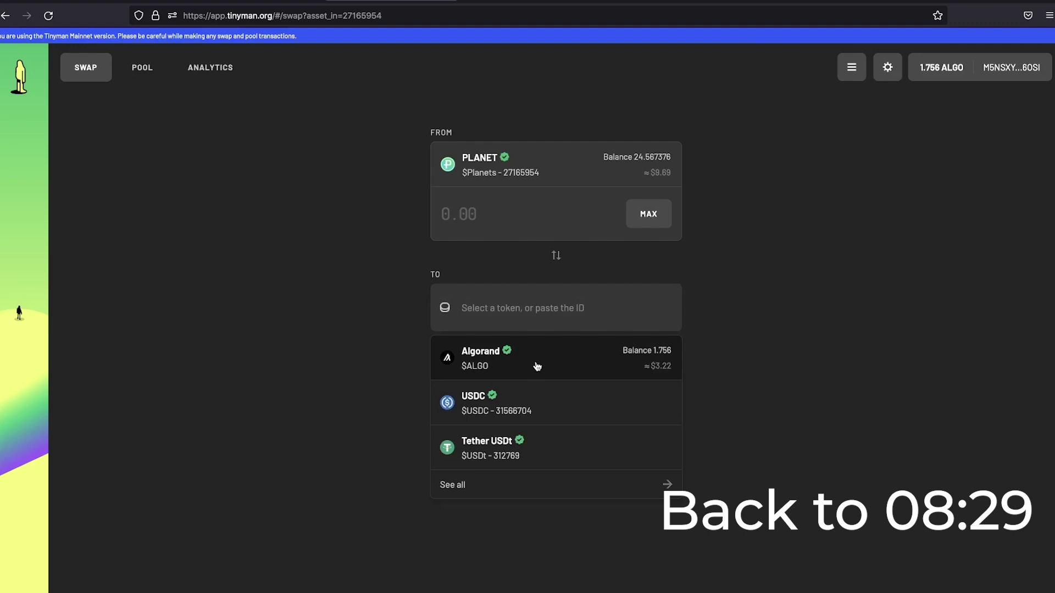
{"action": "scroll", "coordinate": [541, 444], "scroll_direction": "down", "scroll_amount": 1}
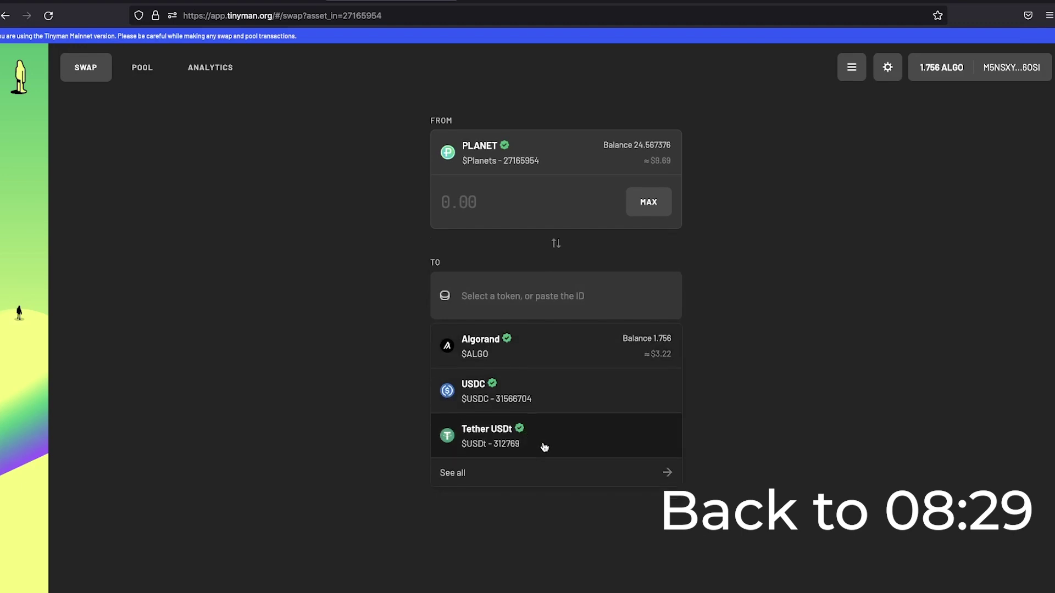
{"action": "left_click", "coordinate": [540, 340]}
{"action": "left_click", "coordinate": [662, 216]}
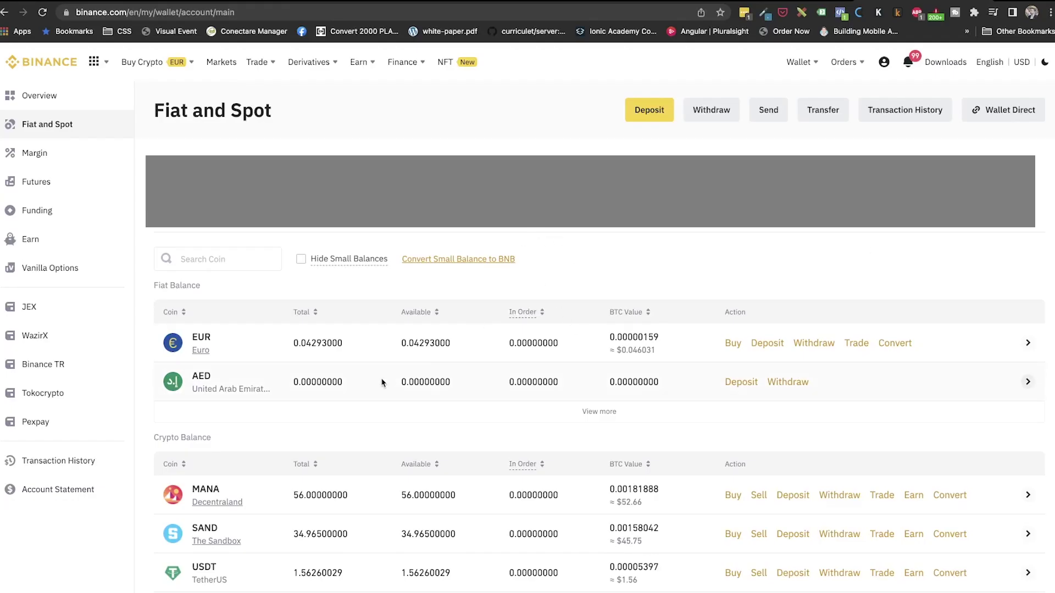
Search Binance balances for 'algo' and copy the ALGO deposit address on the Algorand network
{"action": "left_click", "coordinate": [253, 259]}
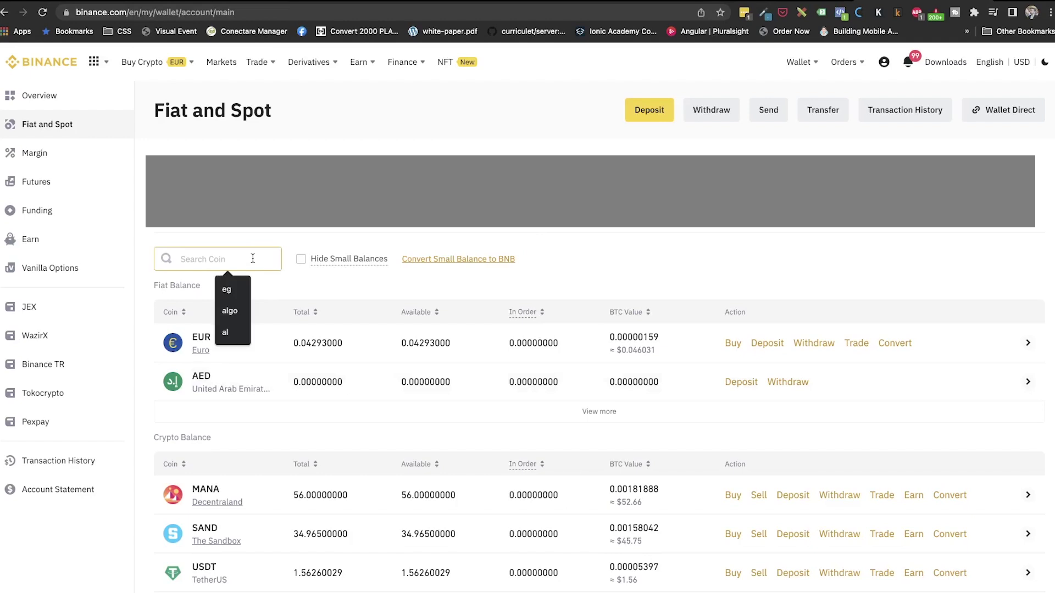
{"action": "type", "text": "algo"}
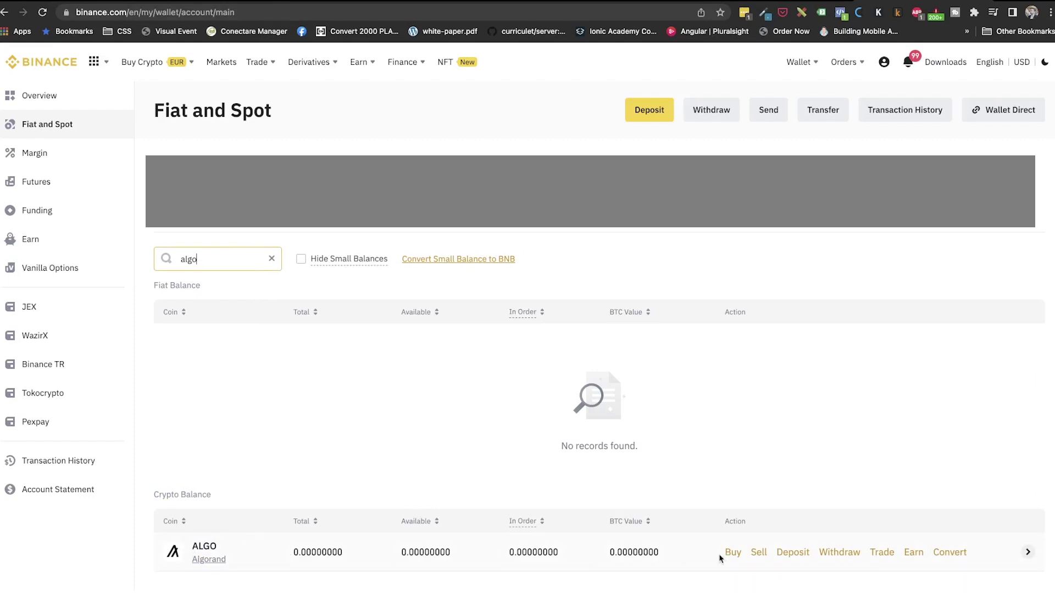
{"action": "left_click", "coordinate": [790, 559]}
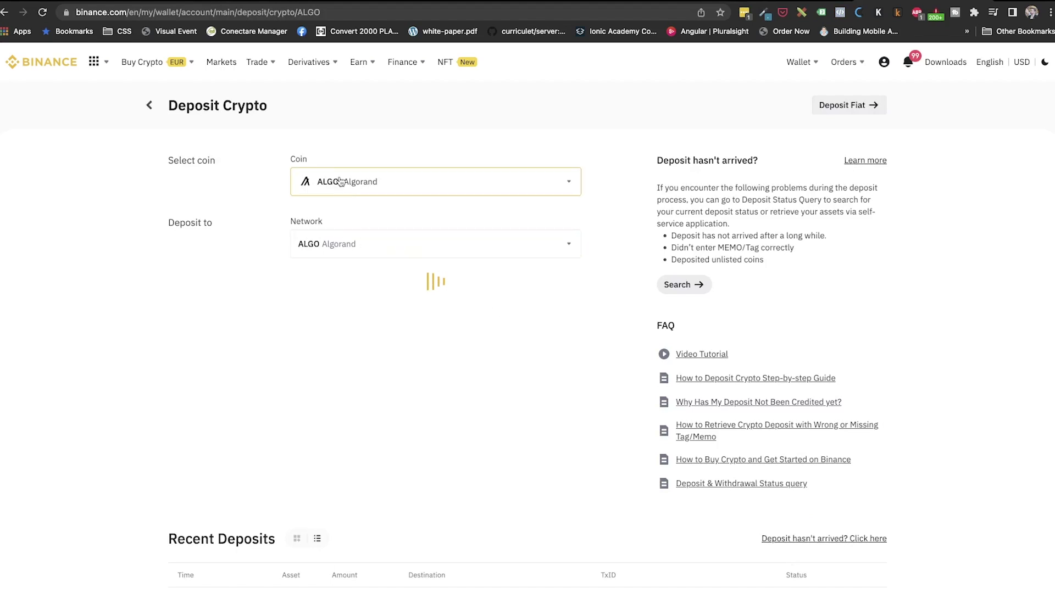
{"action": "left_click", "coordinate": [556, 296]}
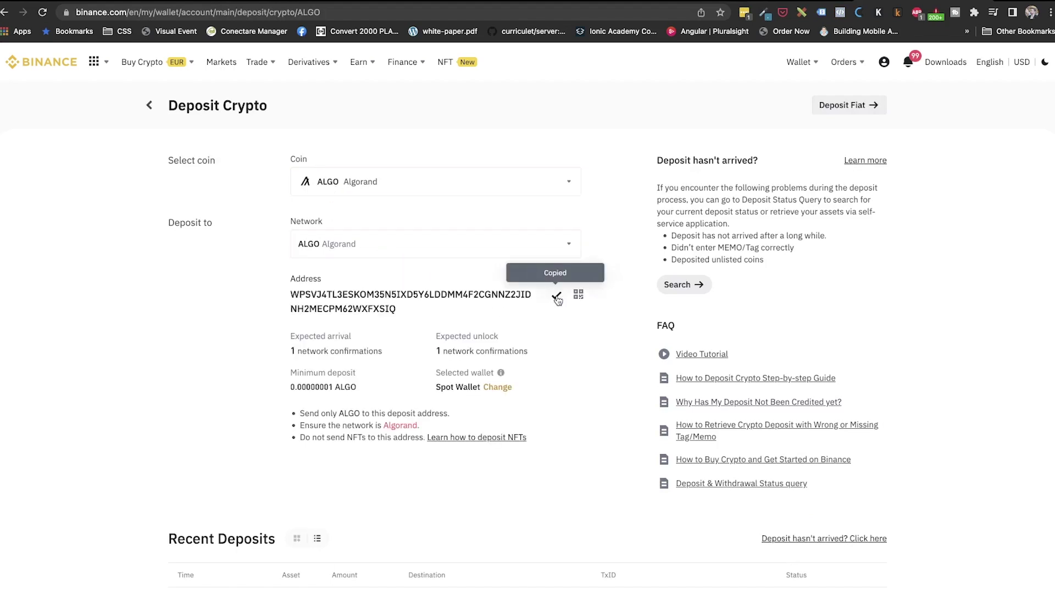
{"action": "key", "text": "ctrl+Tab"}
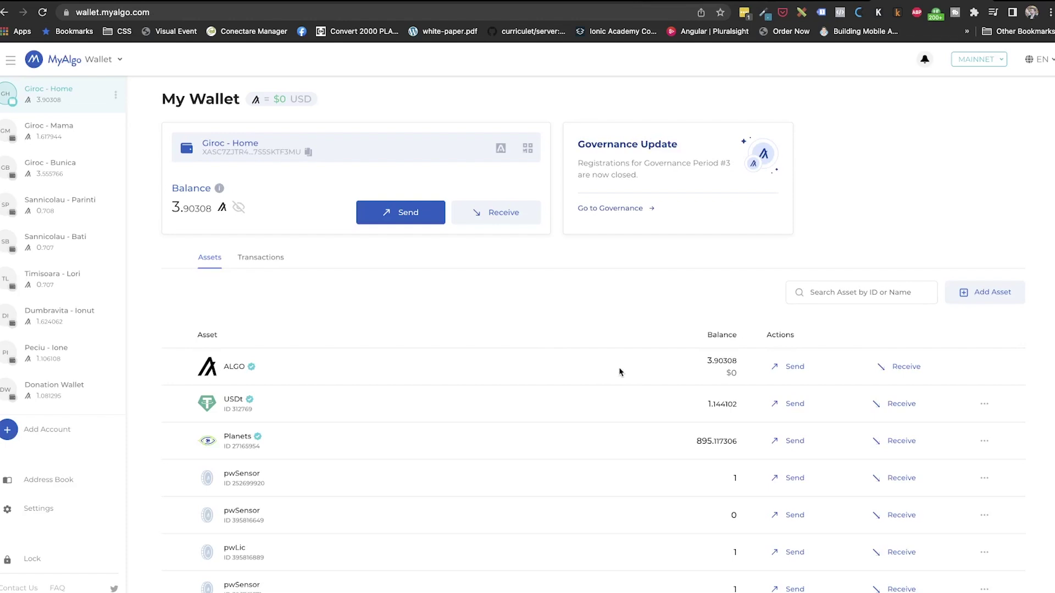
Start a My Algo send of 1 ALGO, leaving the recipient address to fill next
{"action": "left_click", "coordinate": [793, 371]}
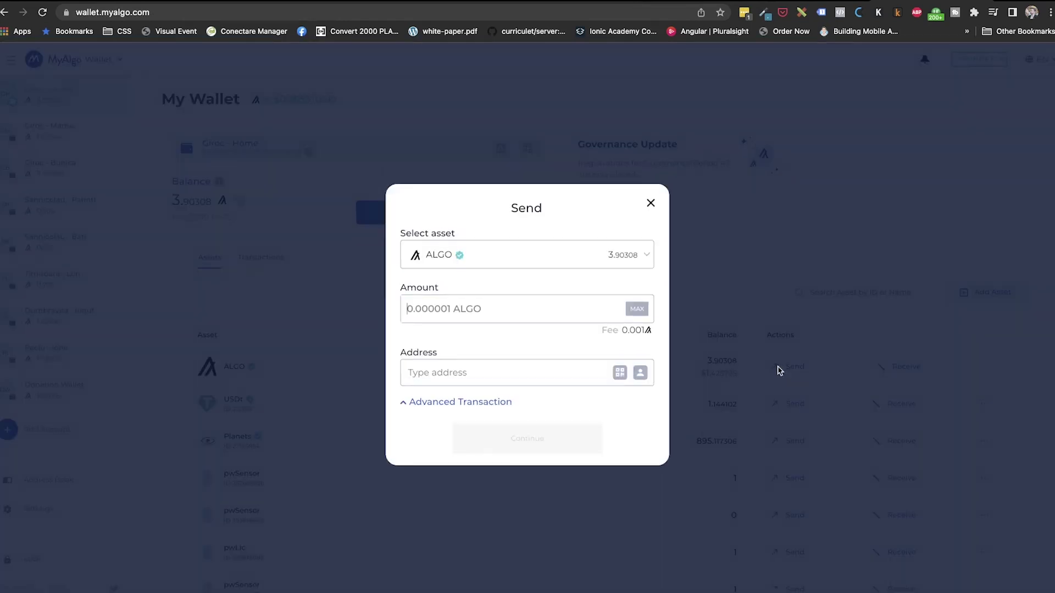
{"action": "left_click", "coordinate": [509, 311]}
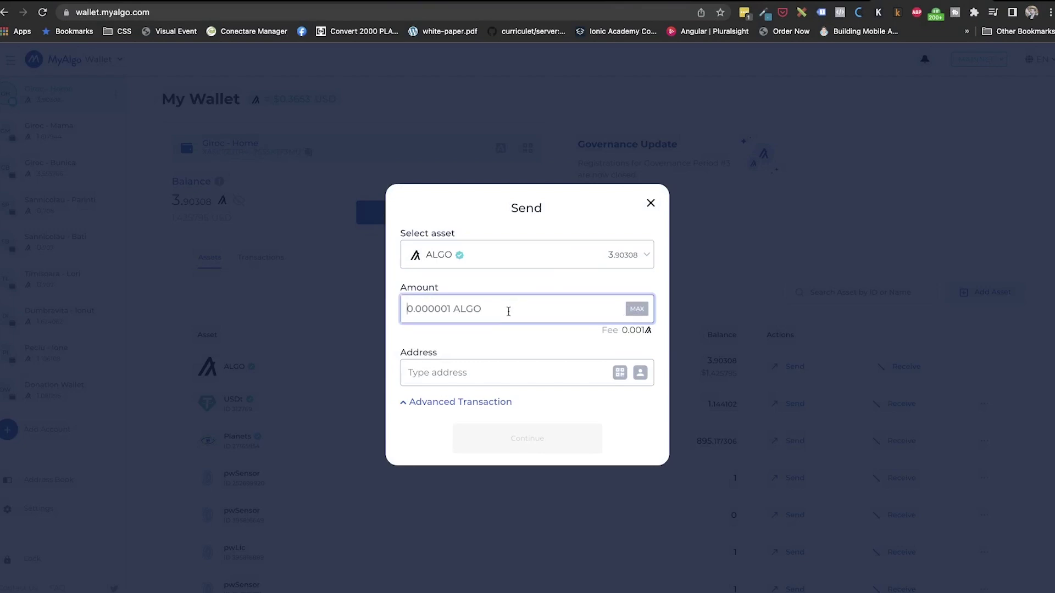
{"action": "type", "text": "1"}
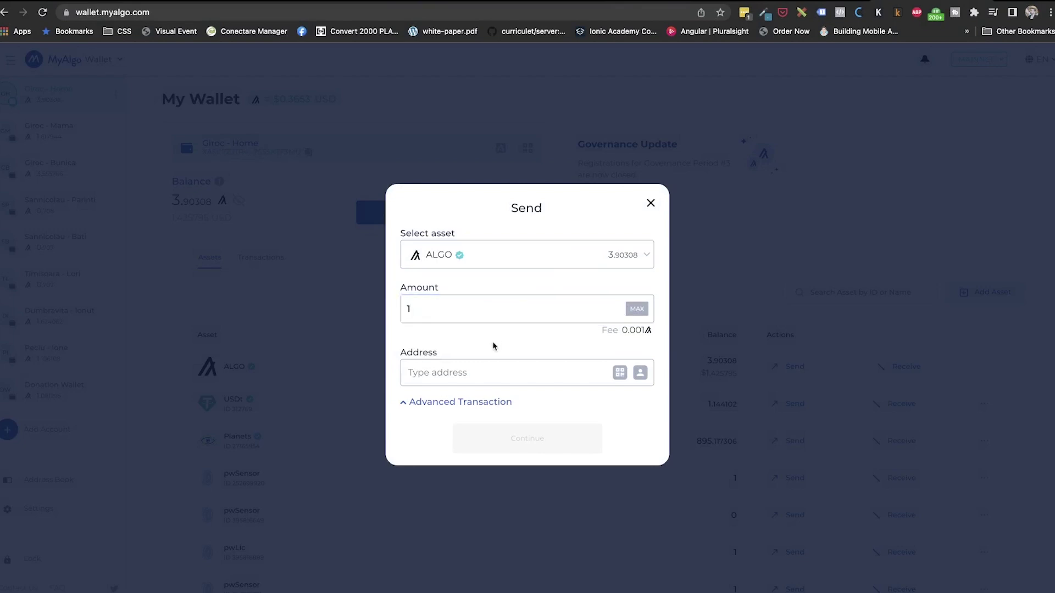
{"action": "left_click", "coordinate": [484, 367]}
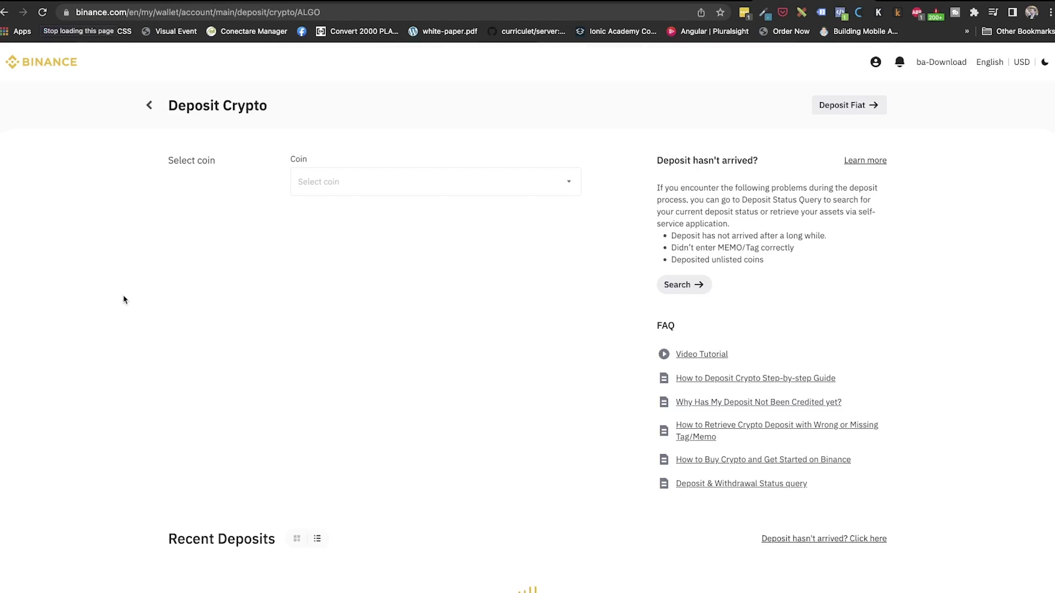
Market-sell 1 ALGO on ALGO/USDT, then buy EUR with all the USDT on EUR/USDT
{"action": "scroll", "coordinate": [127, 287], "scroll_direction": "down", "scroll_amount": 2}
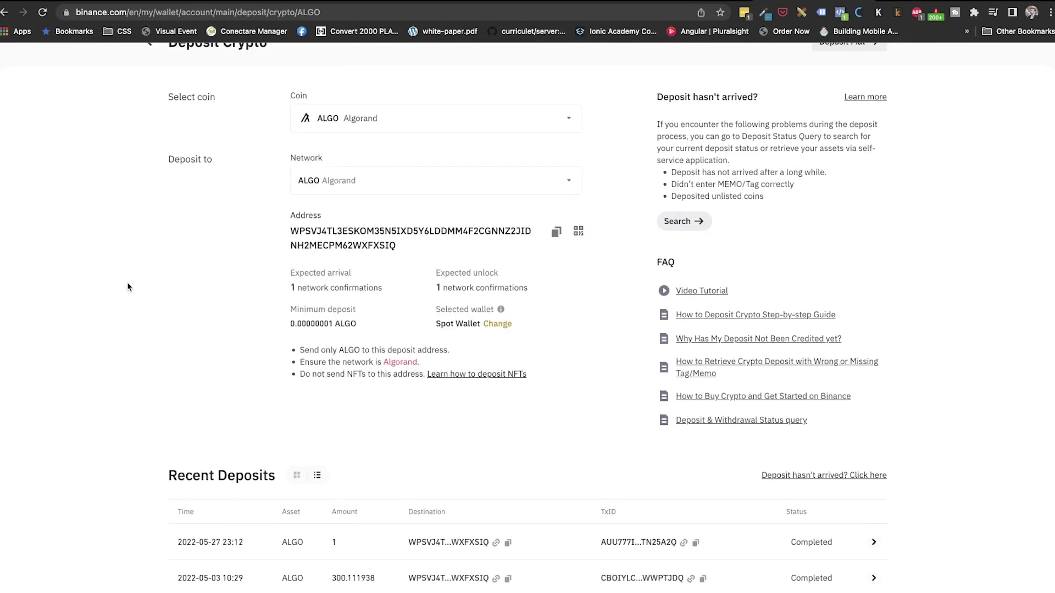
{"action": "scroll", "coordinate": [530, 547], "scroll_direction": "up", "scroll_amount": 1}
{"action": "mouse_move", "coordinate": [254, 68]}
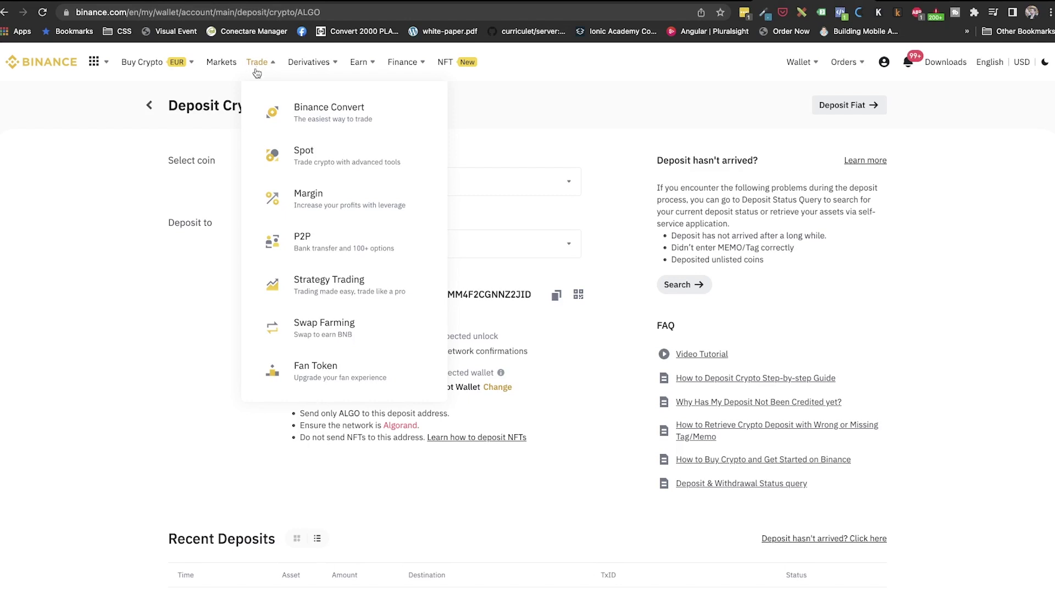
{"action": "left_click", "coordinate": [364, 153]}
{"action": "left_click", "coordinate": [827, 201]}
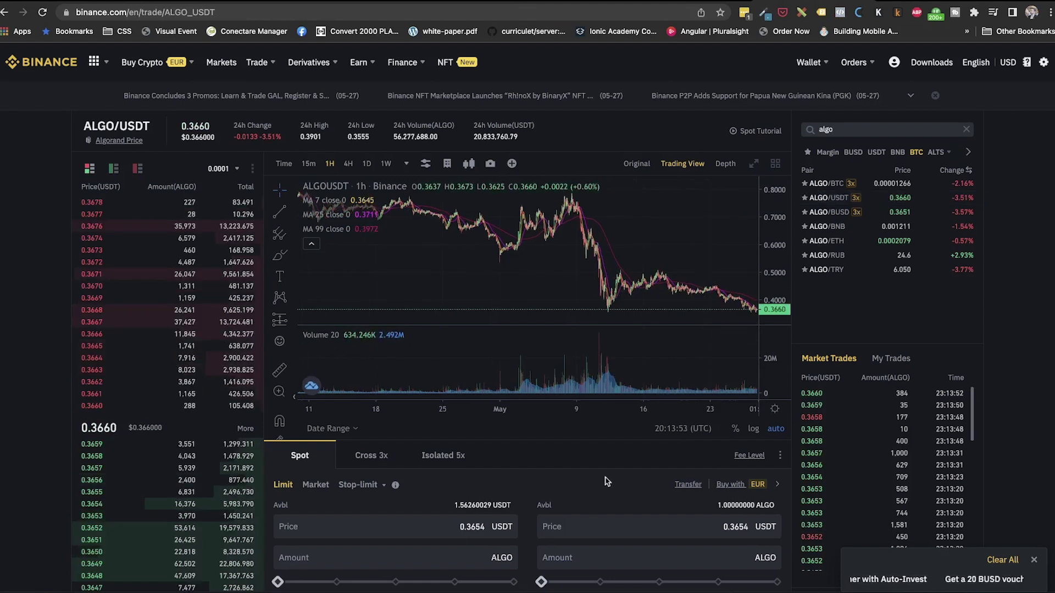
{"action": "scroll", "coordinate": [607, 481], "scroll_direction": "down", "scroll_amount": 2}
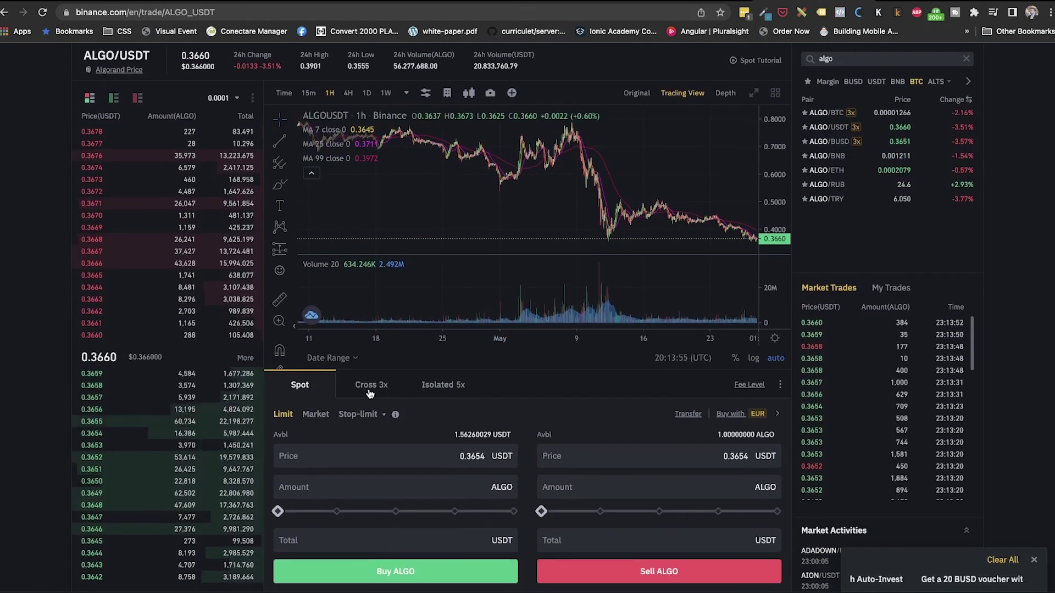
{"action": "left_click", "coordinate": [316, 414]}
{"action": "scroll", "coordinate": [549, 440], "scroll_direction": "down", "scroll_amount": 1}
{"action": "left_click", "coordinate": [772, 490]}
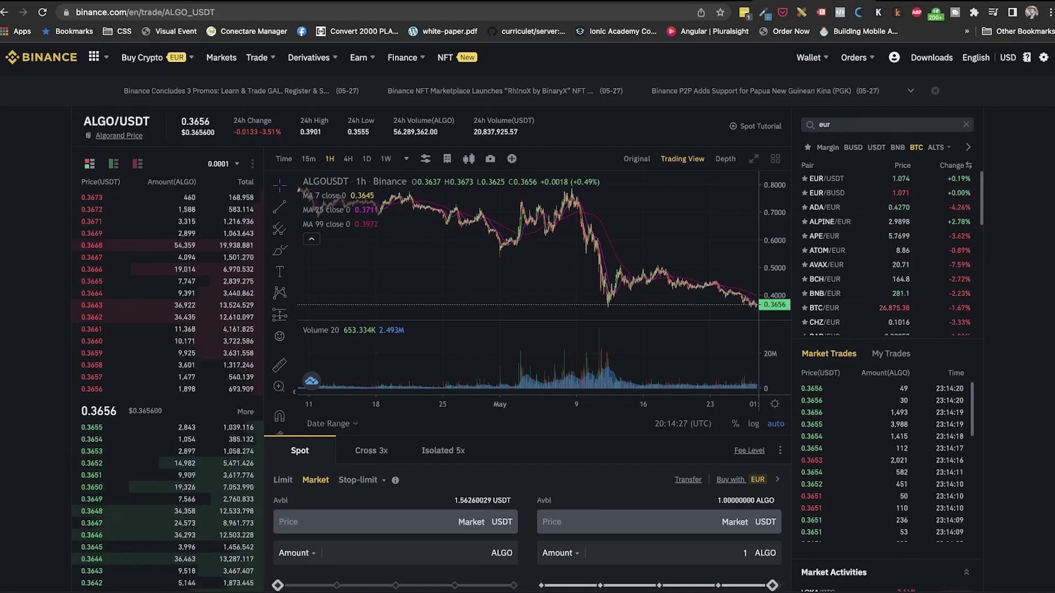
{"action": "left_click", "coordinate": [855, 182]}
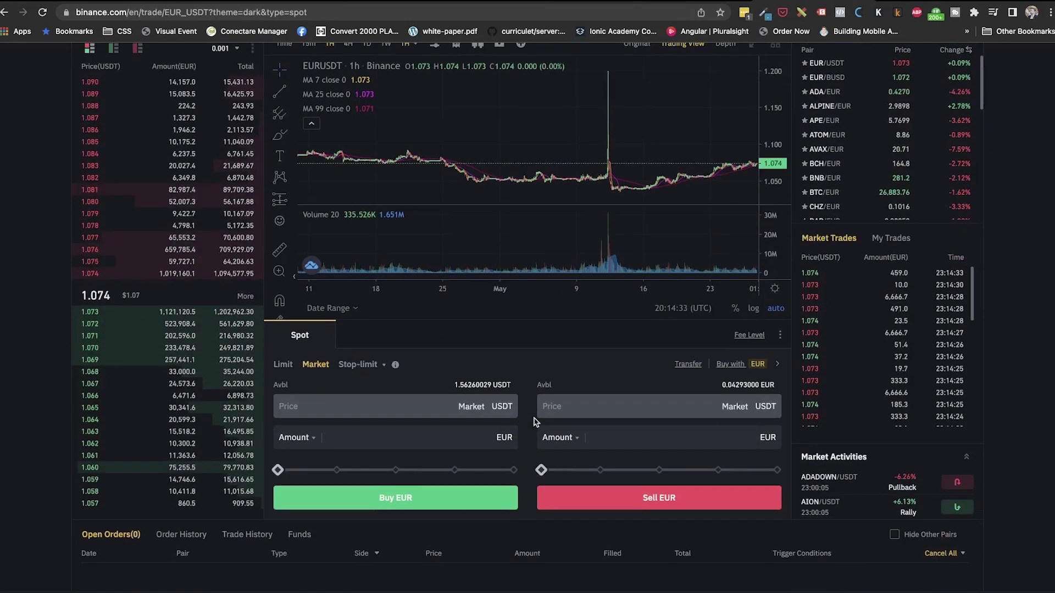
{"action": "left_click", "coordinate": [514, 470]}
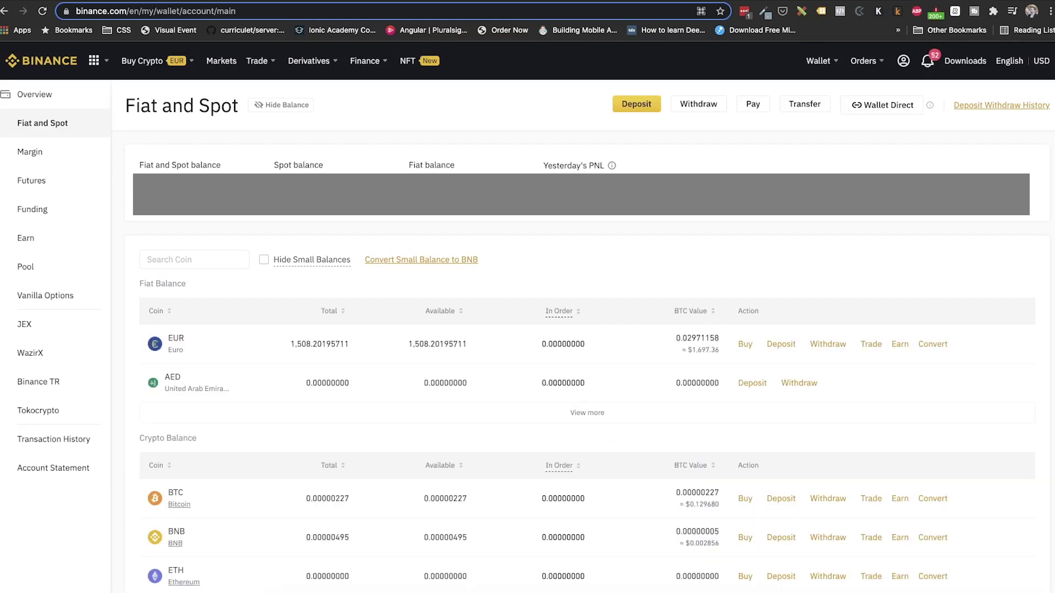
Start a withdrawal of the 1,508.2 EUR fiat balance
{"action": "left_click", "coordinate": [828, 344]}
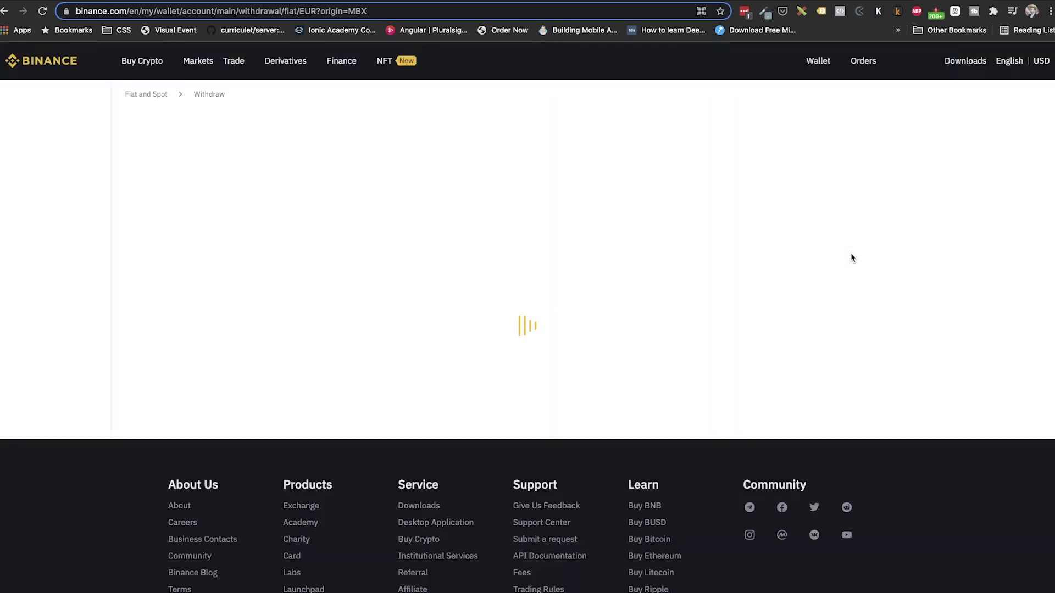